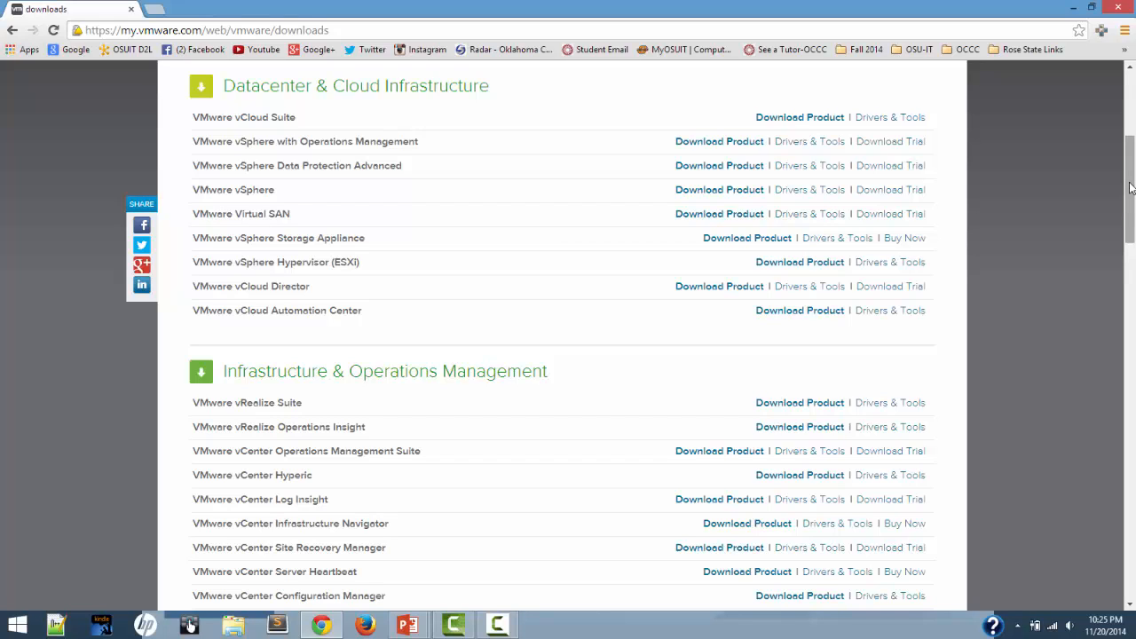
Look through the product list on the VMware downloads page down to Desktop & End-User Computing
drag(1130, 187, 1131, 215)
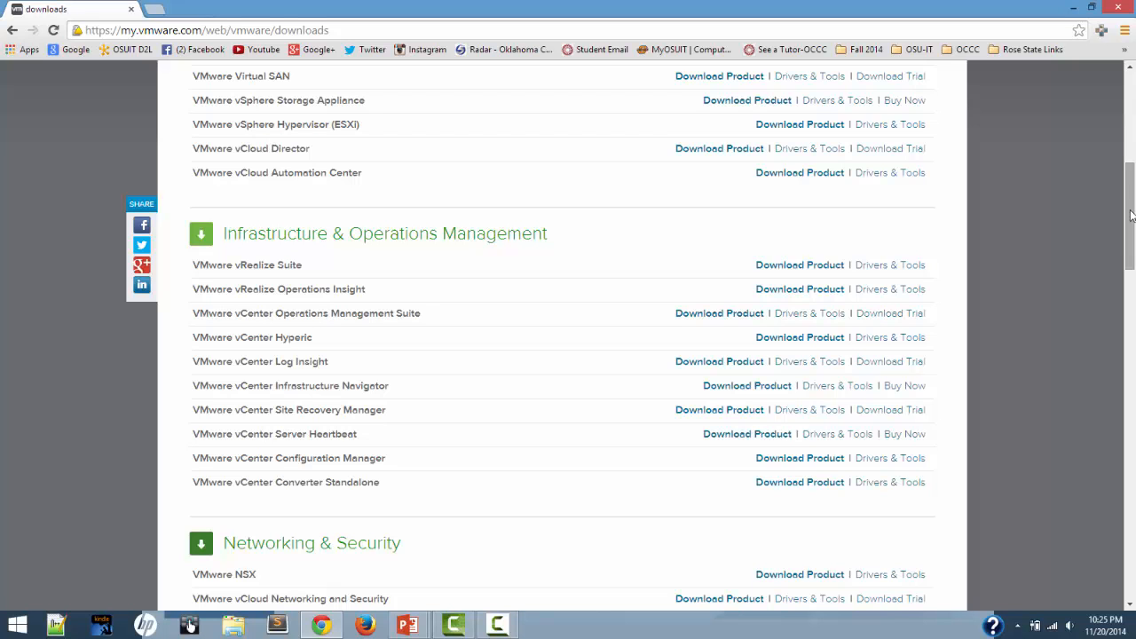
drag(1130, 214, 1132, 497)
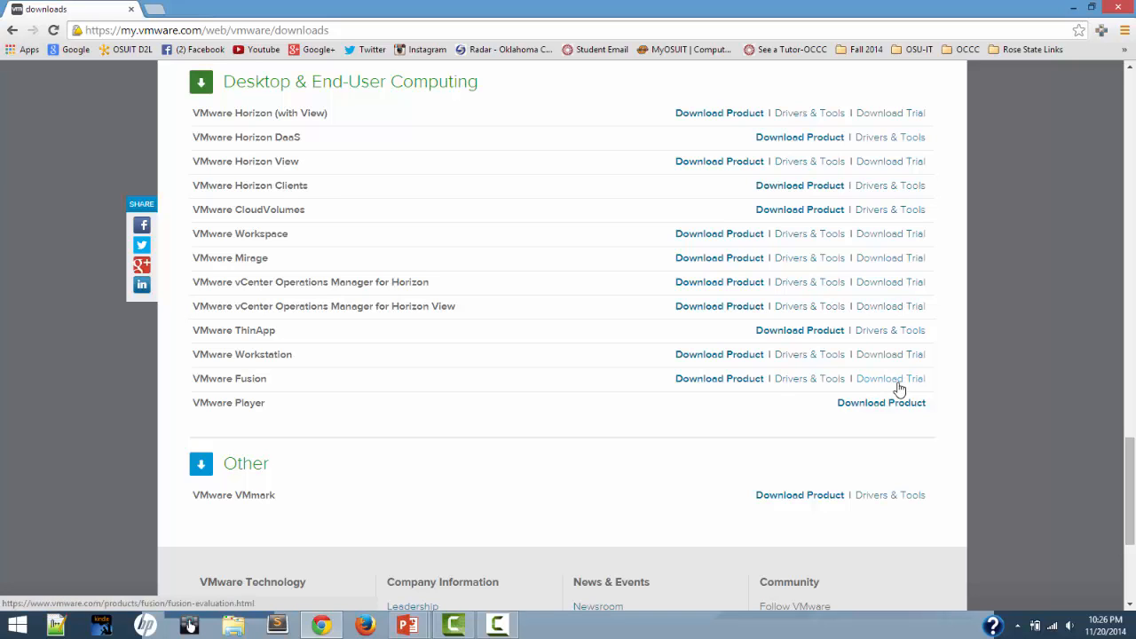
Switch to the running PowerPoint slide show and advance to the VirtualBox slide
mouse_move(410, 630)
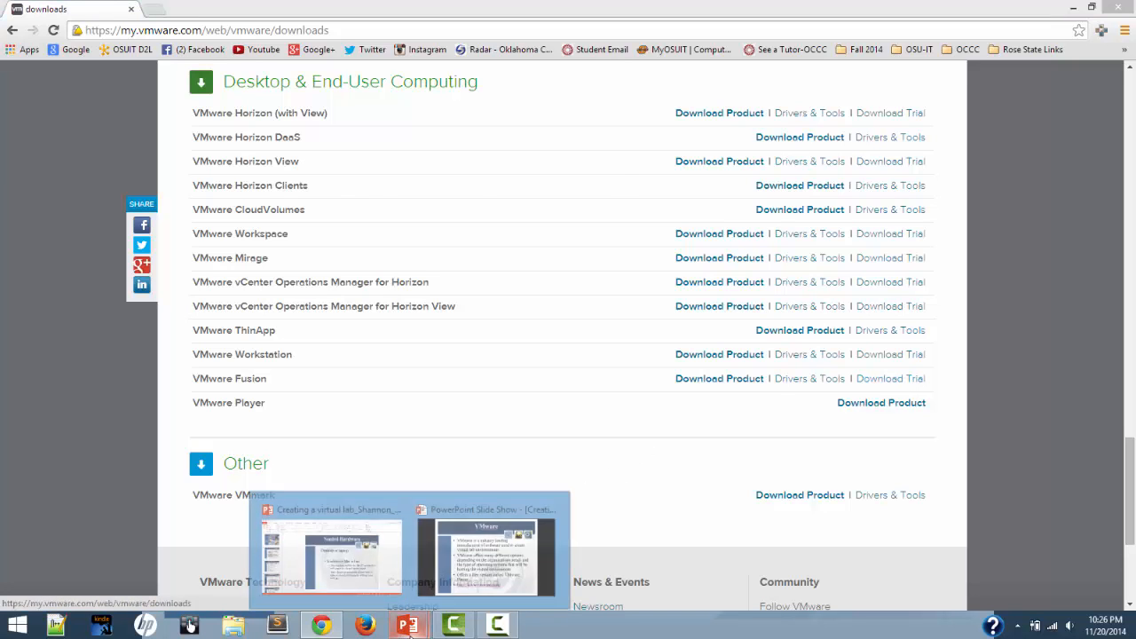
click(486, 550)
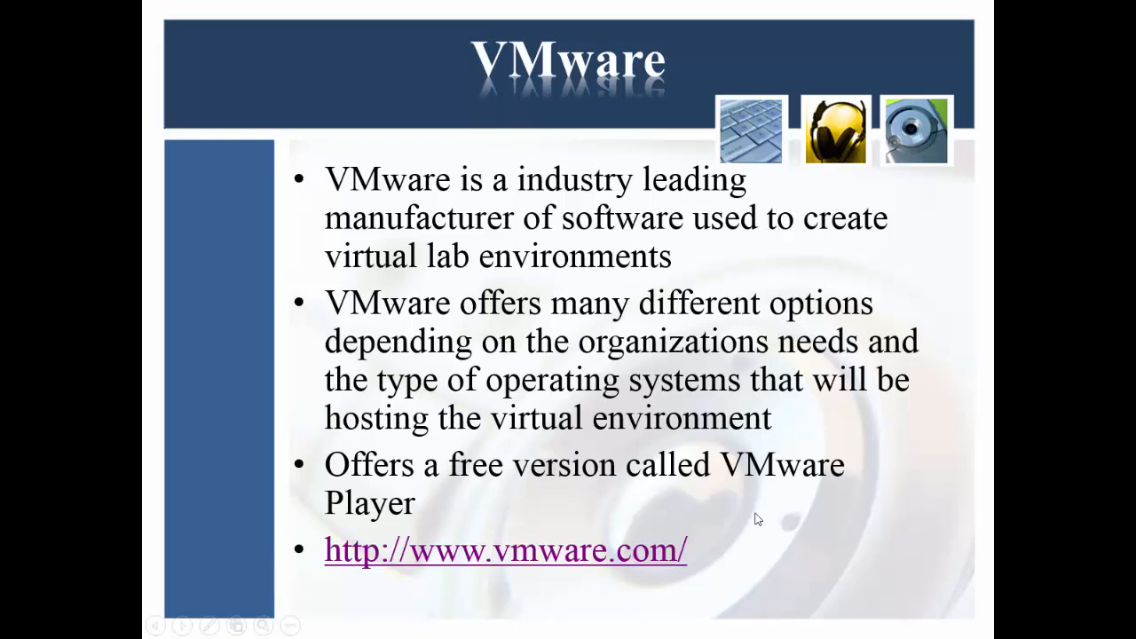
click(757, 520)
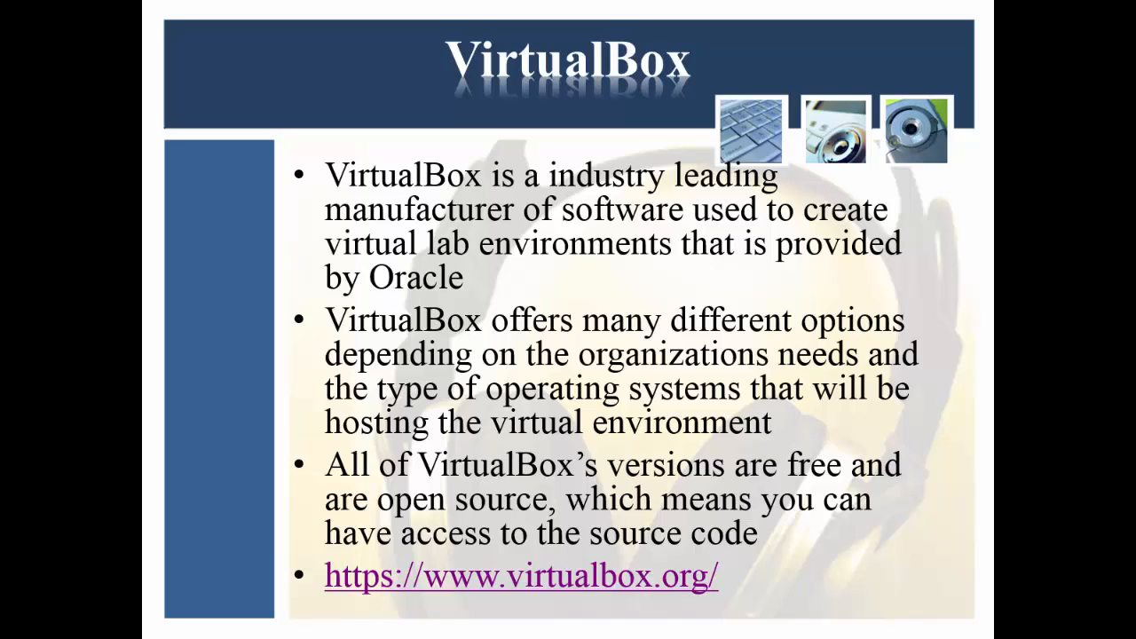
Open the virtualbox.org site linked on the slide and review its Downloads page, including the platform packages and source code
click(530, 583)
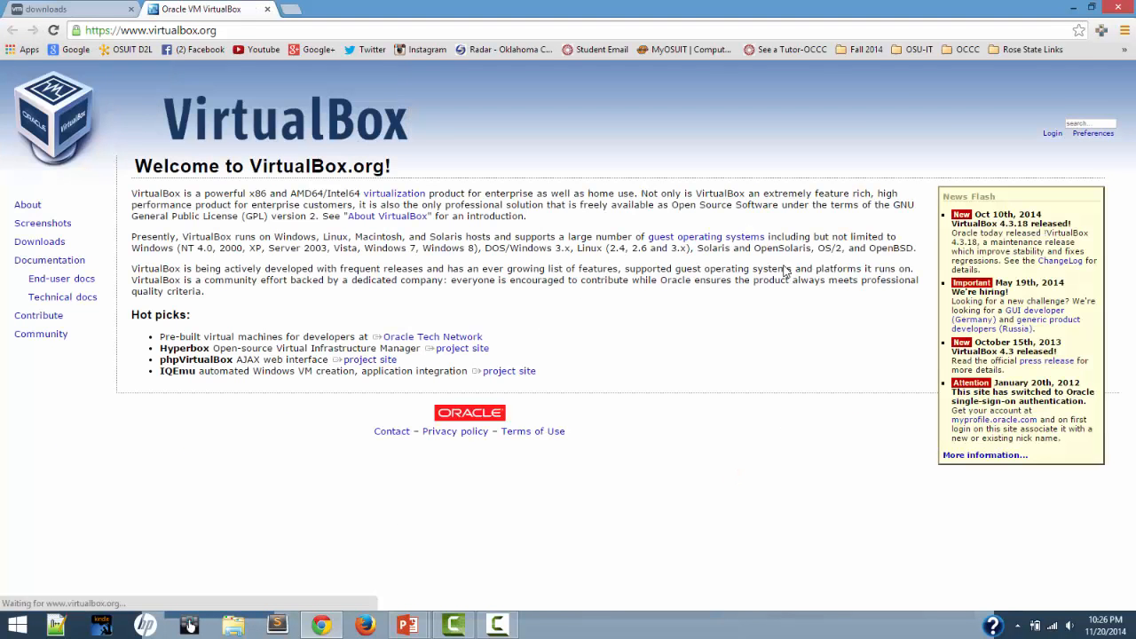
click(46, 244)
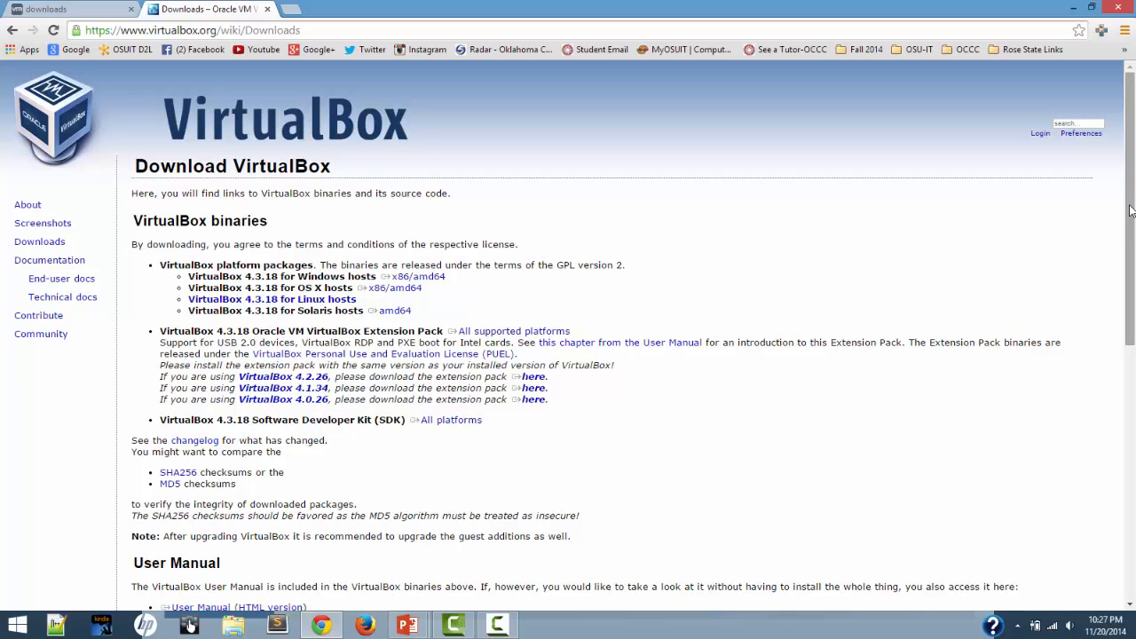
drag(1130, 210, 1133, 364)
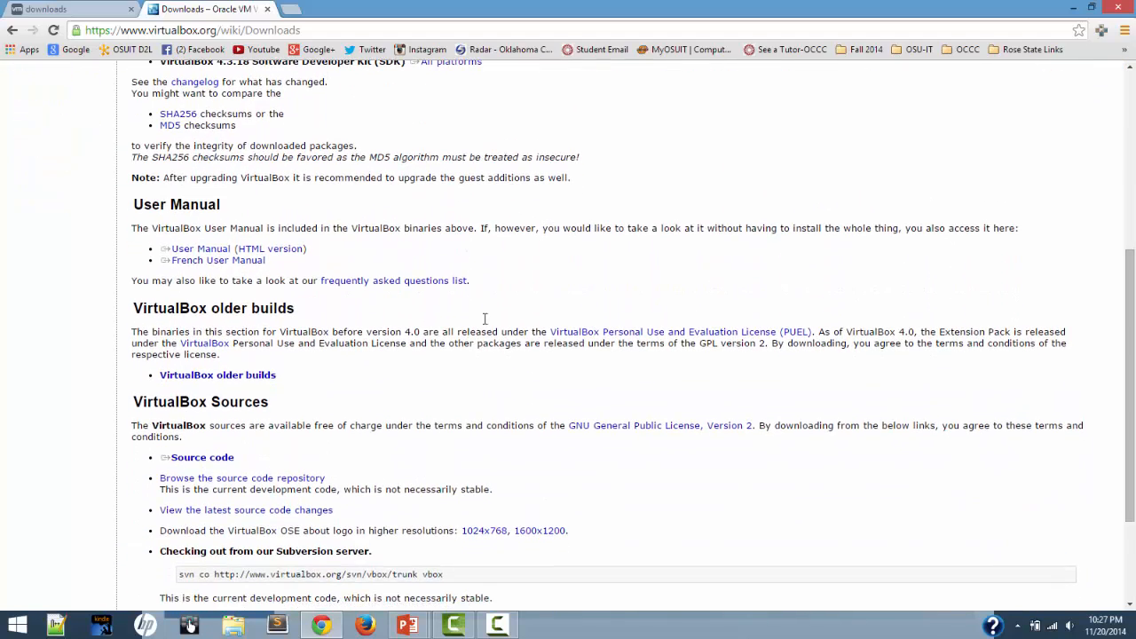
click(223, 458)
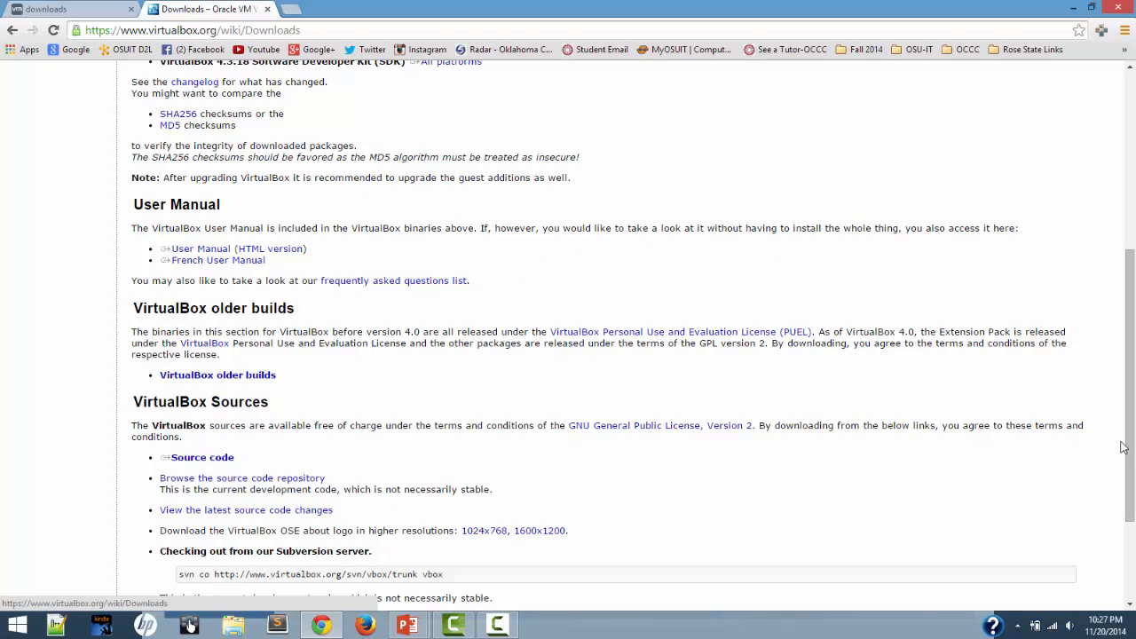
drag(1128, 448, 1133, 282)
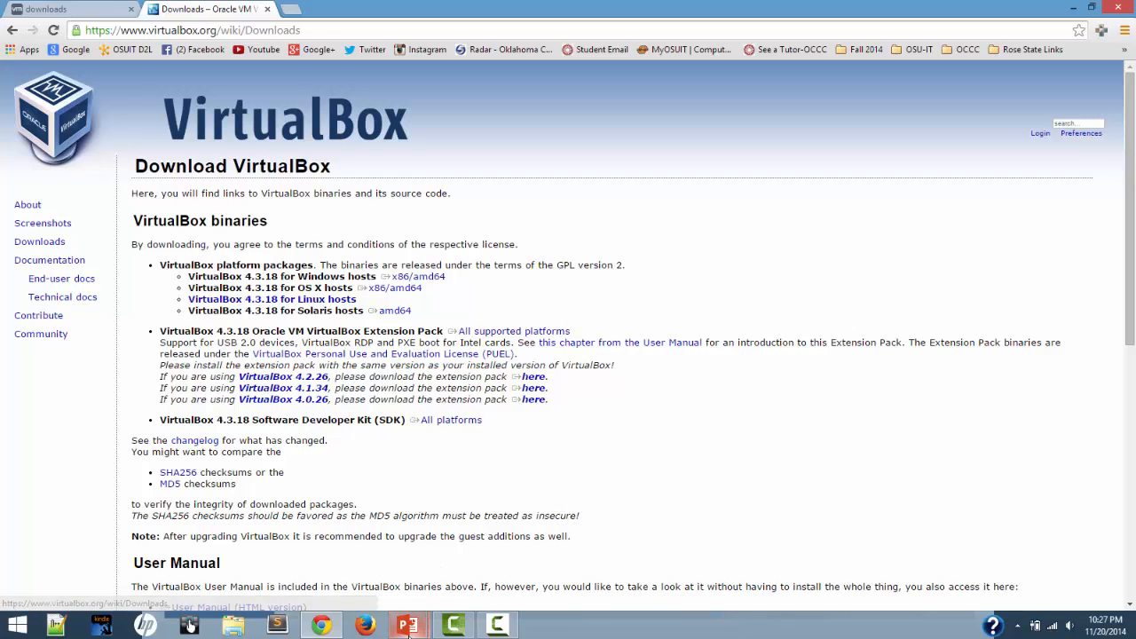
Return to the PowerPoint slide show and advance to the Operating Systems slide
mouse_move(415, 626)
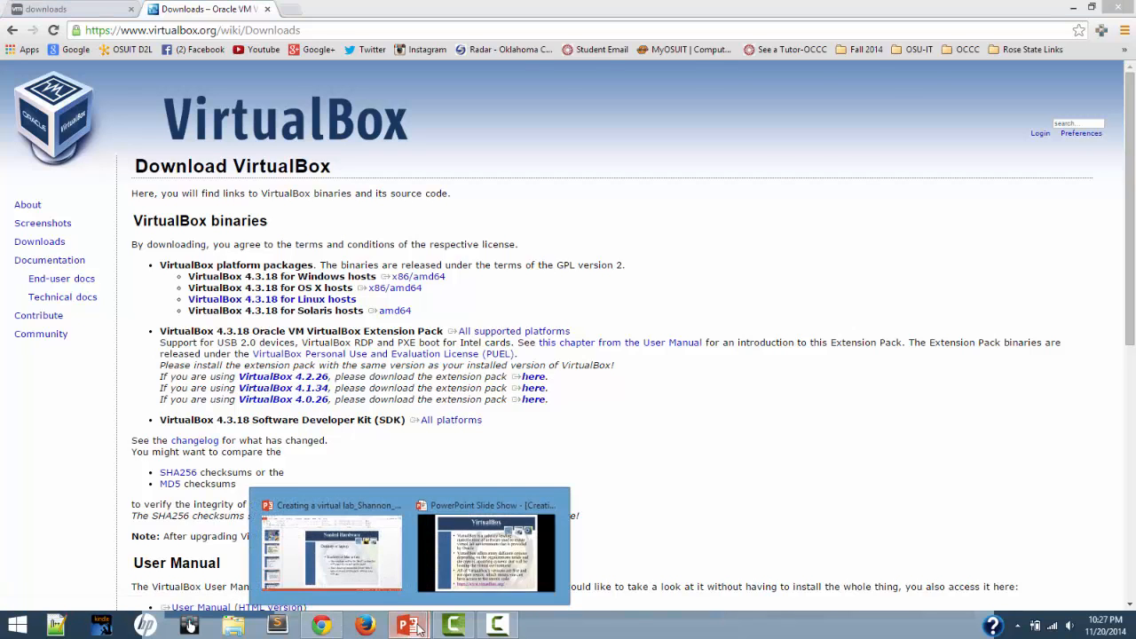
click(472, 578)
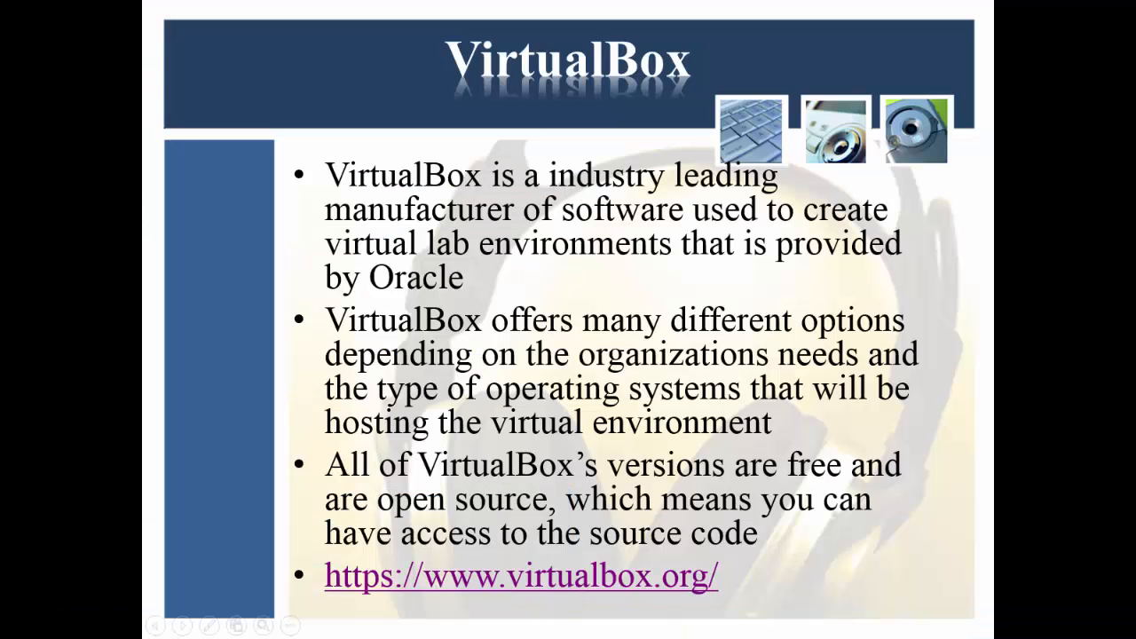
click(899, 441)
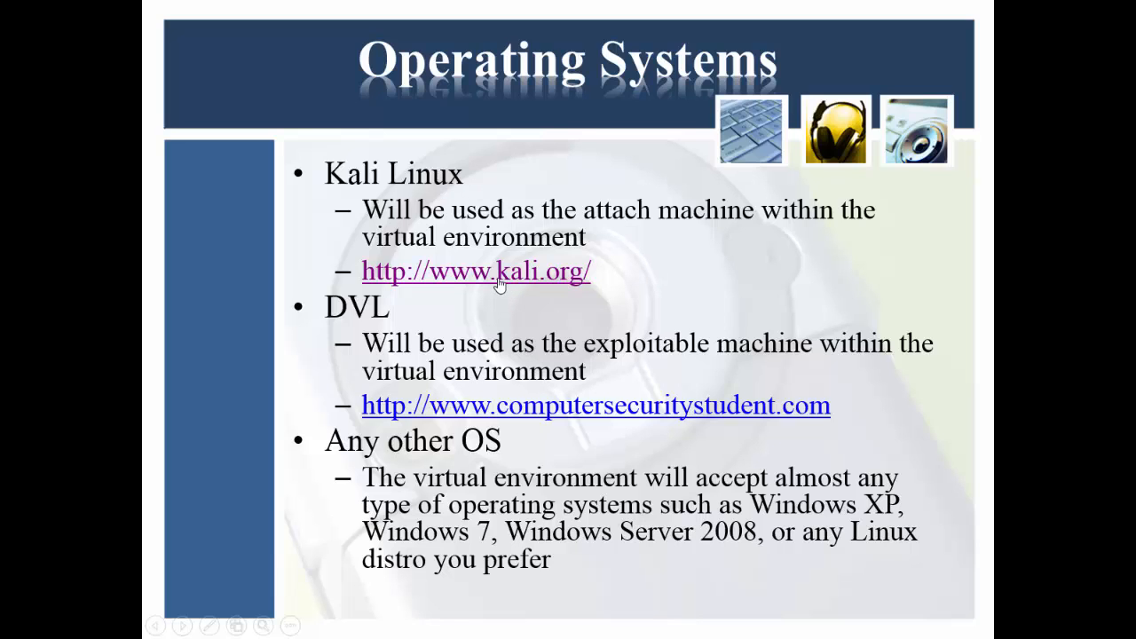
Open the kali.org downloads page via the slide's link and highlight the 64 bit and 32 bit ISO names
click(586, 272)
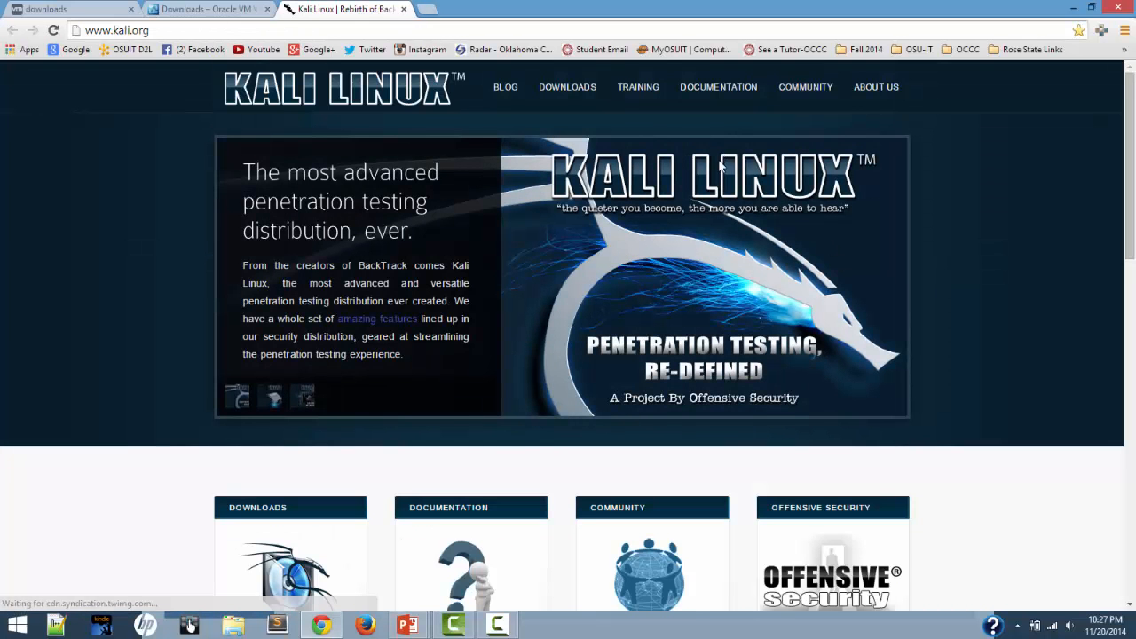
mouse_move(577, 93)
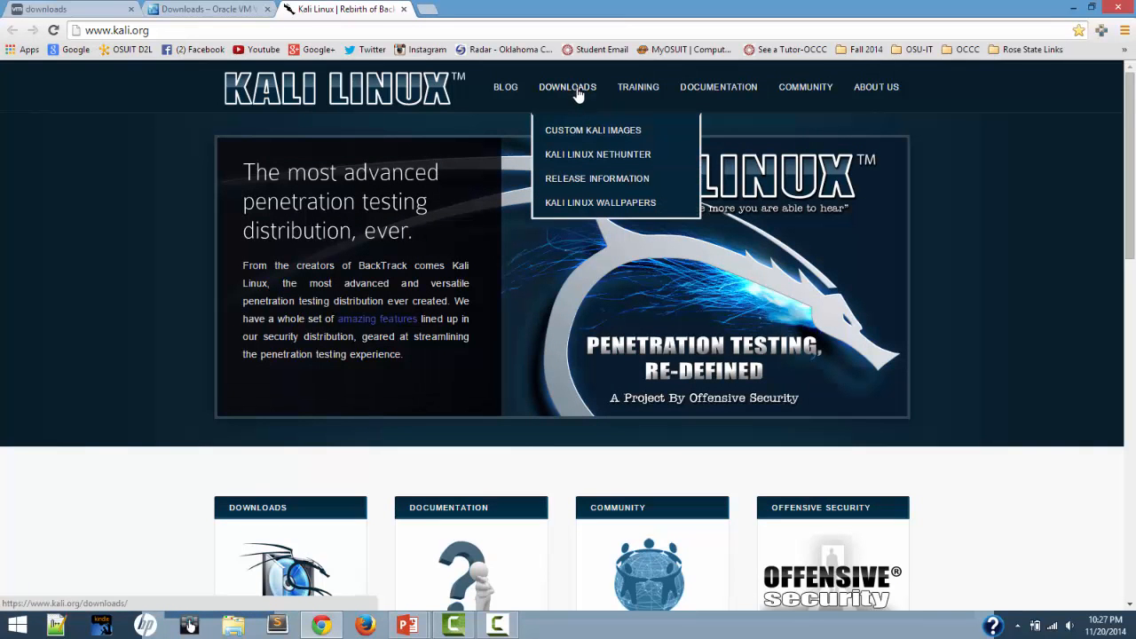
click(577, 91)
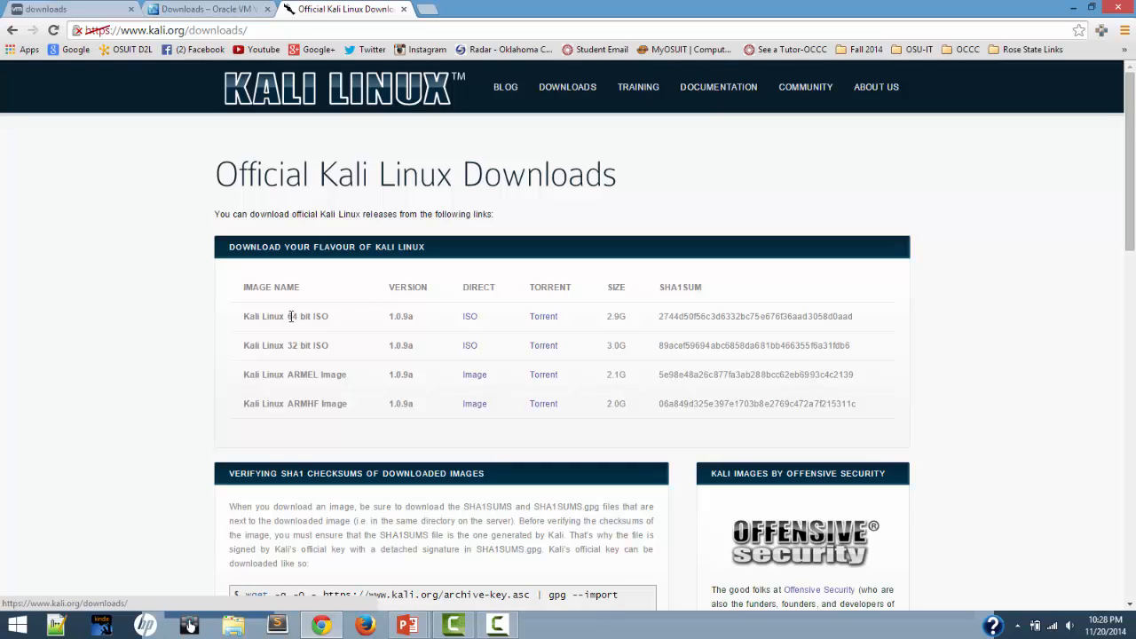
drag(286, 317, 355, 320)
drag(287, 349, 331, 348)
Go back to the slide show, open the linked computersecuritystudent.com page and view its section on downloading the Damn Vulnerable Linux ISO
mouse_move(415, 630)
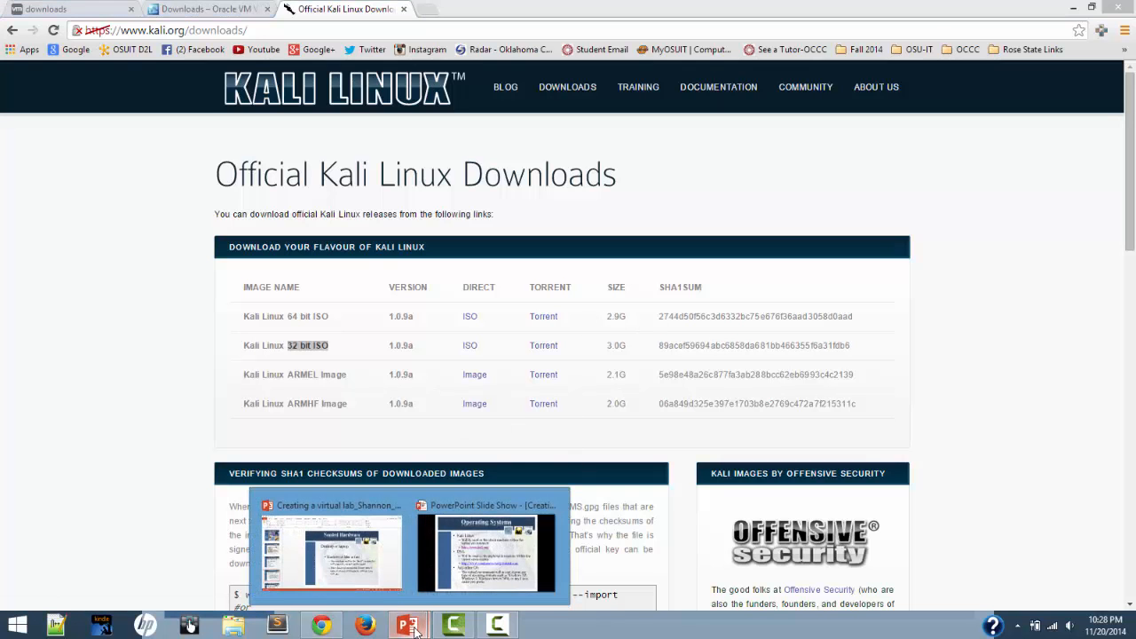
click(466, 580)
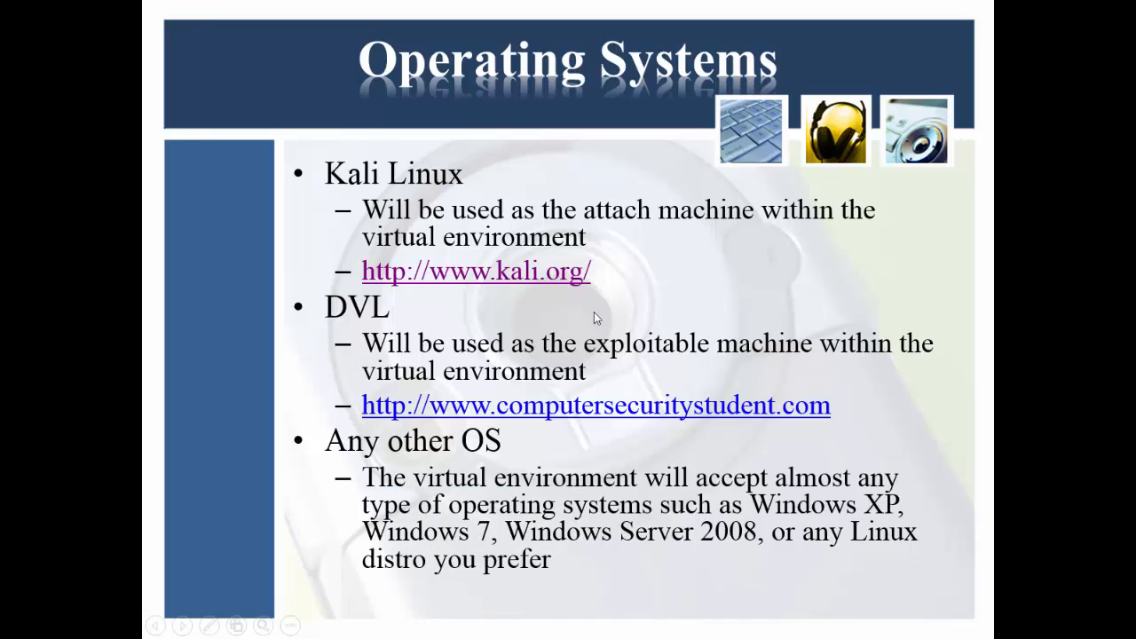
click(554, 404)
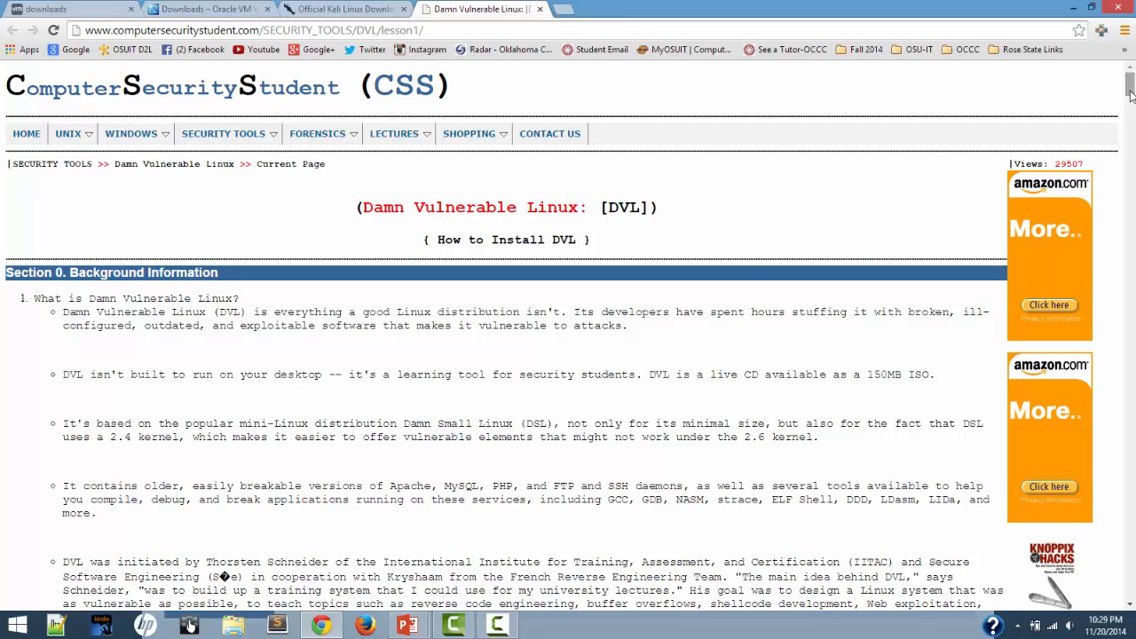
drag(1131, 86, 1129, 121)
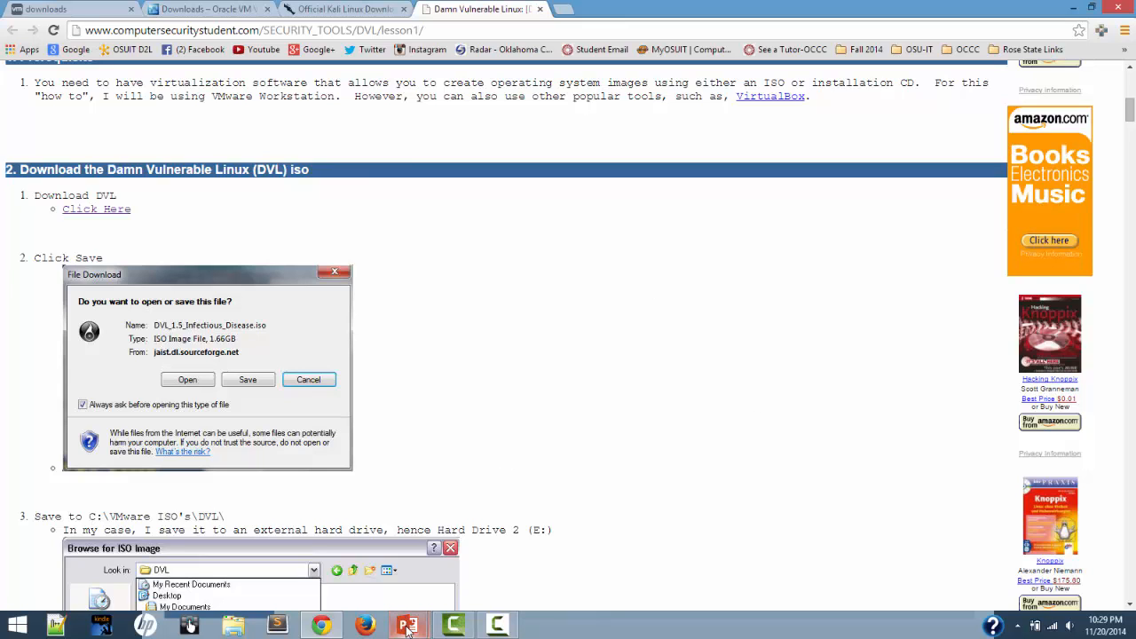
Return to the PowerPoint slide show, move past the Operating Systems slide and exit the show
mouse_move(407, 624)
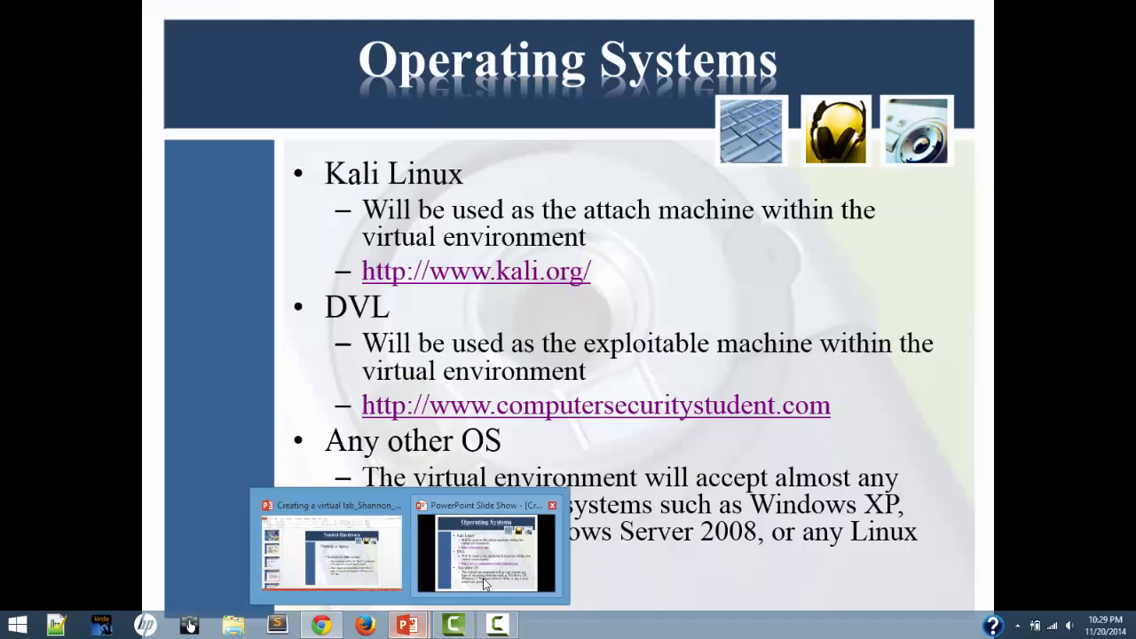
click(483, 577)
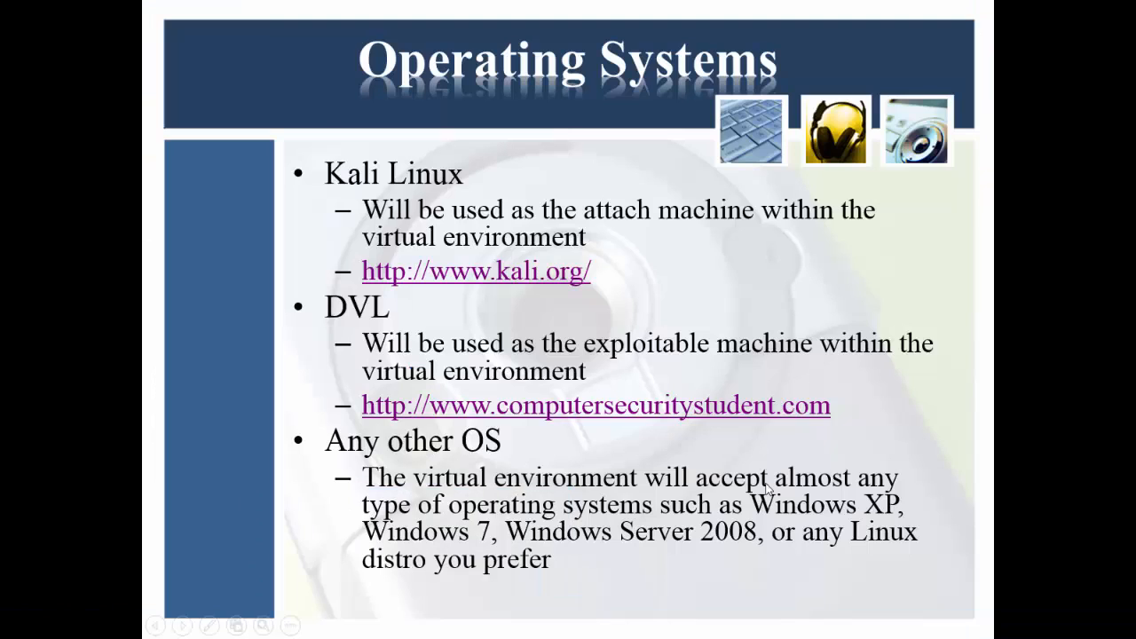
click(873, 392)
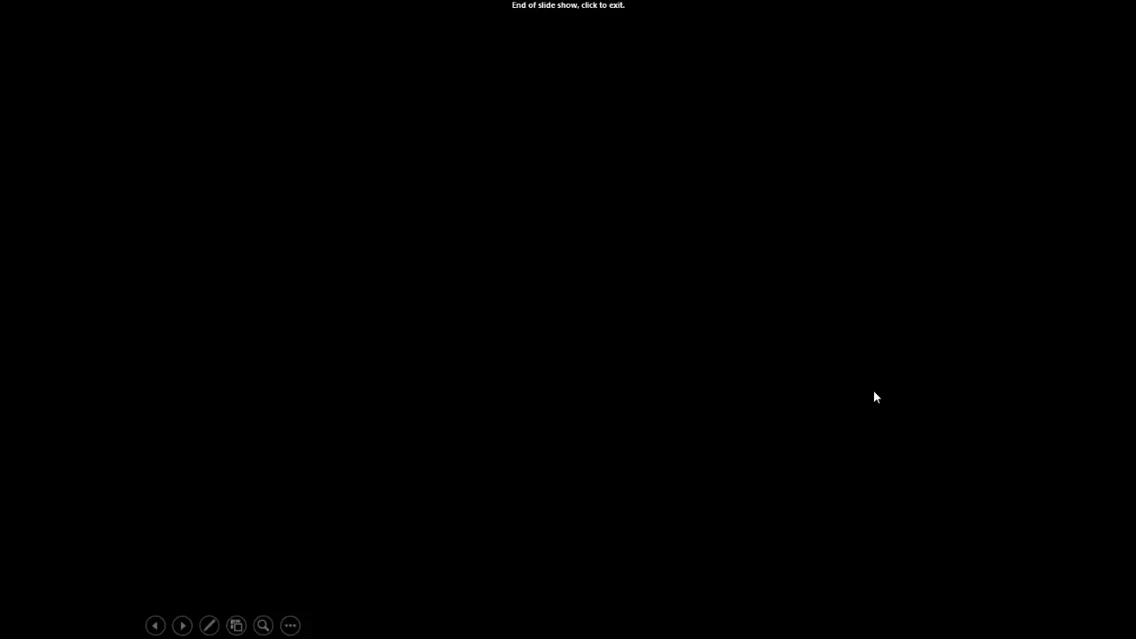
click(873, 391)
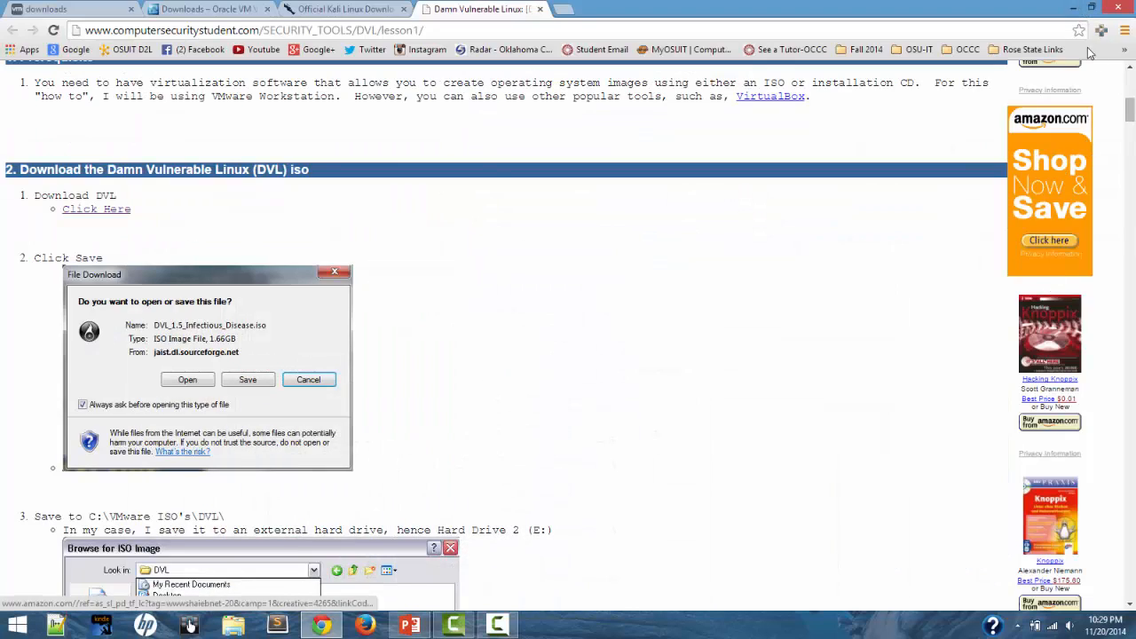
Launch VMware Workstation from the desktop and start a new custom virtual machine with Workstation 10.0 hardware compatibility
click(1077, 7)
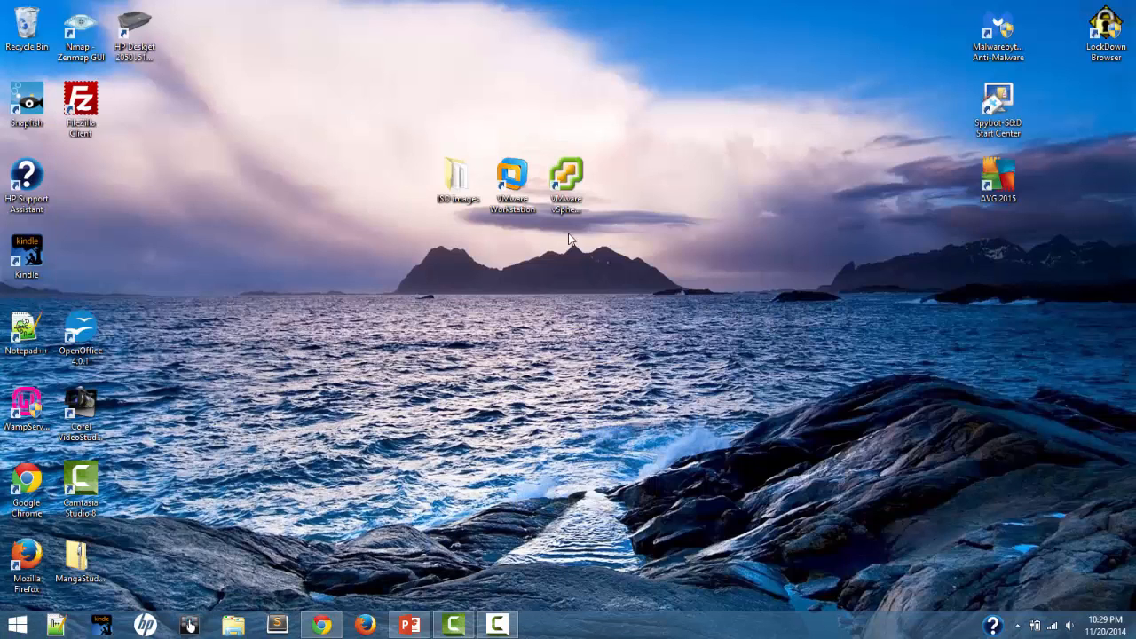
double_click(518, 200)
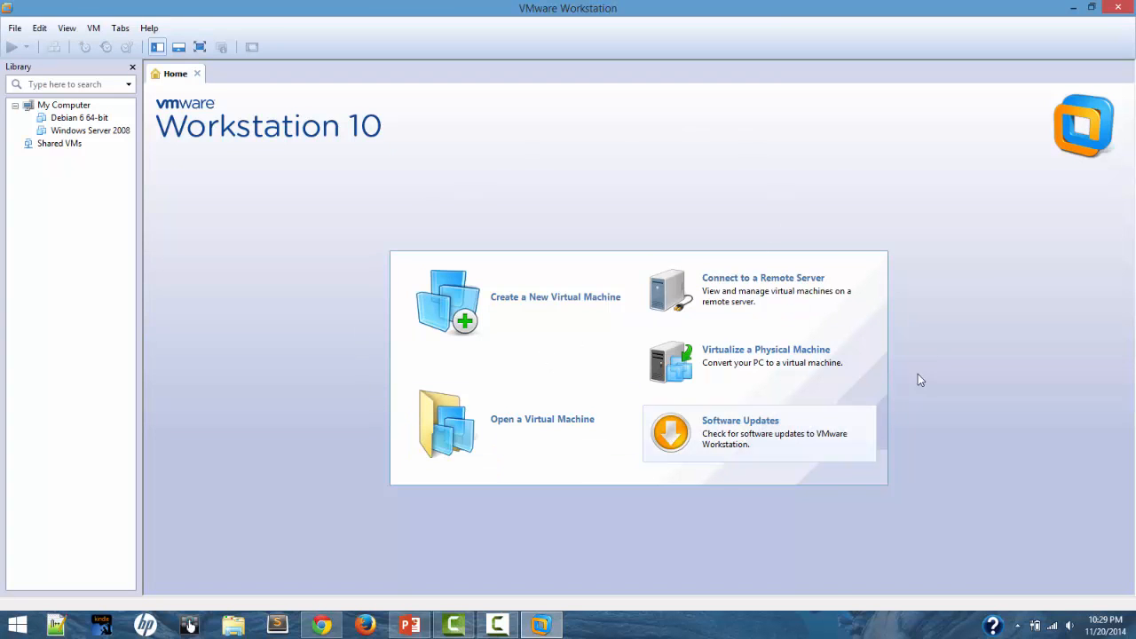
click(530, 304)
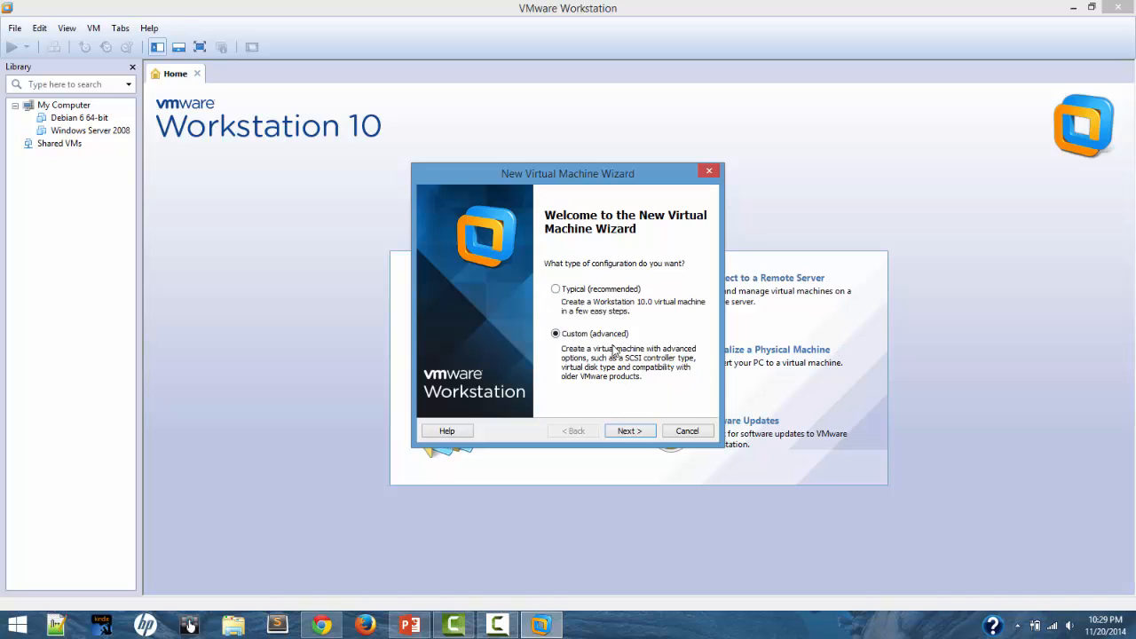
click(632, 432)
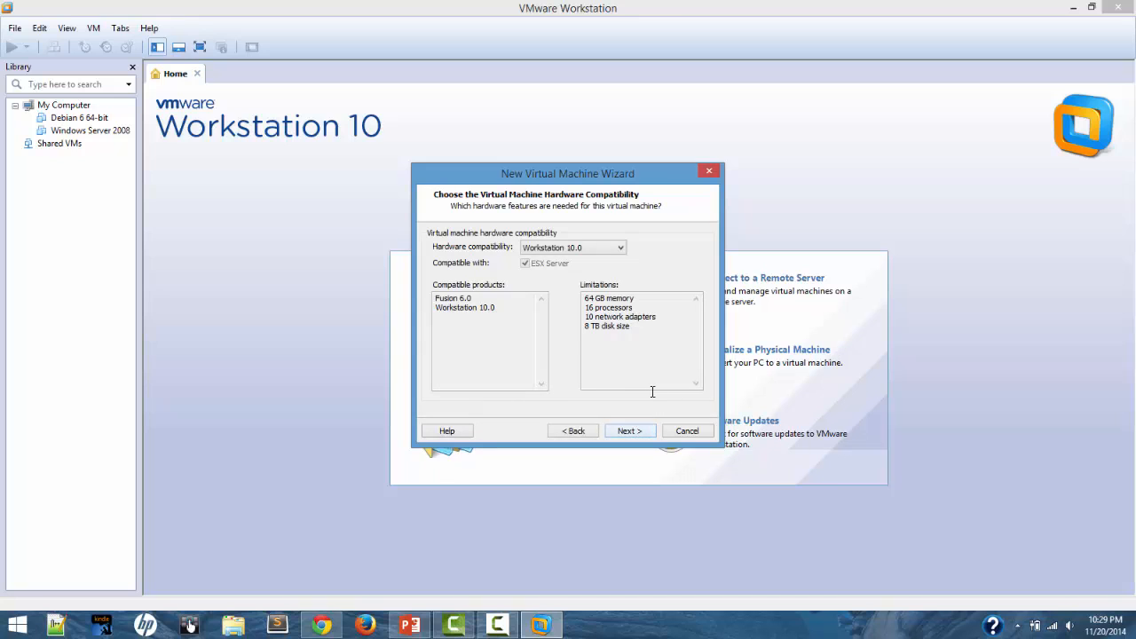
click(628, 432)
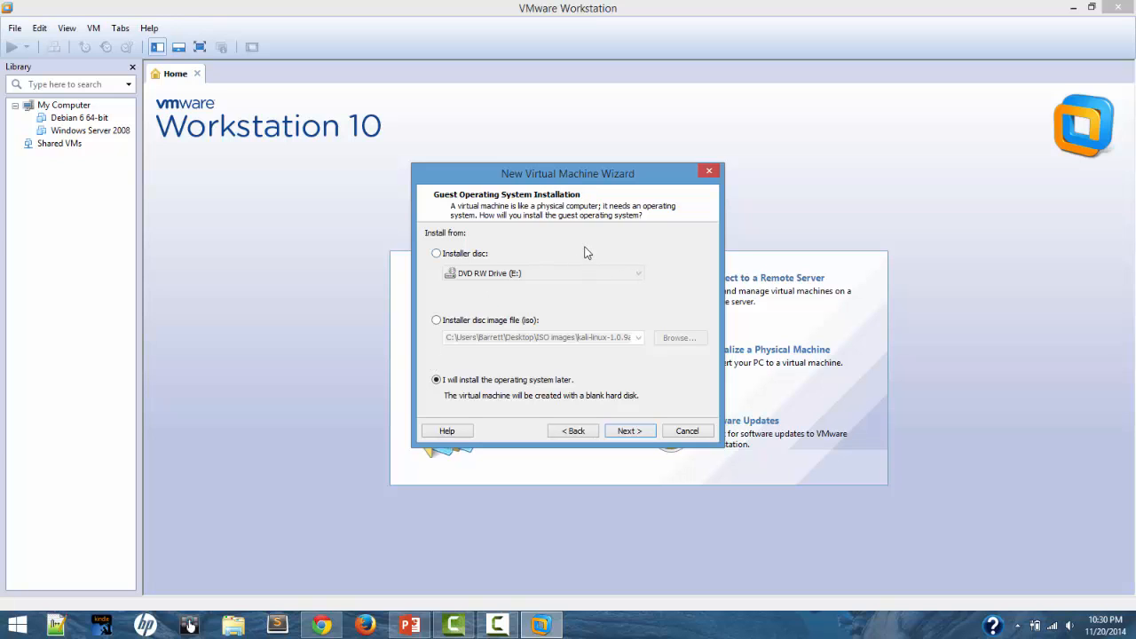
Set the guest operating system to install from the disc image kali-linux-1.0.9a-amd64.iso in the ISO images folder
click(436, 321)
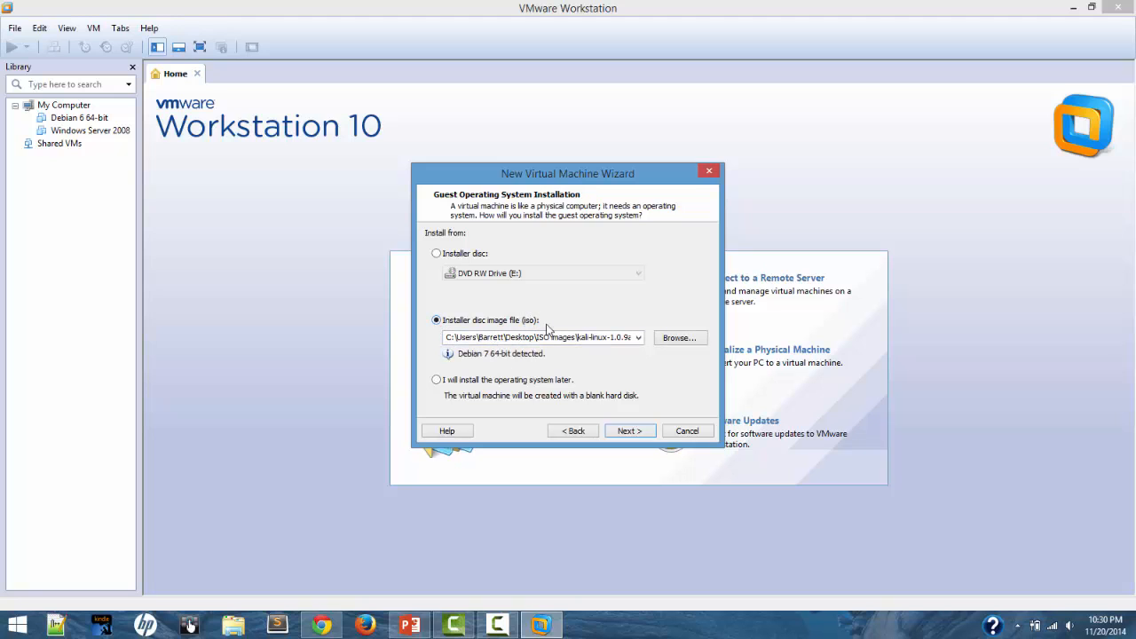
click(678, 341)
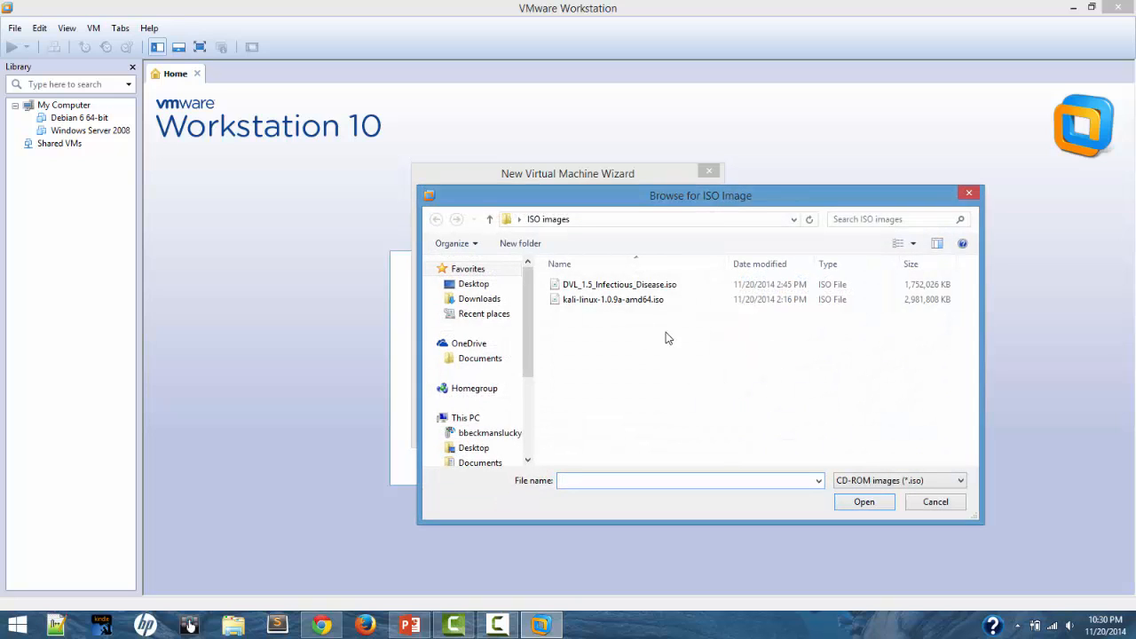
click(609, 303)
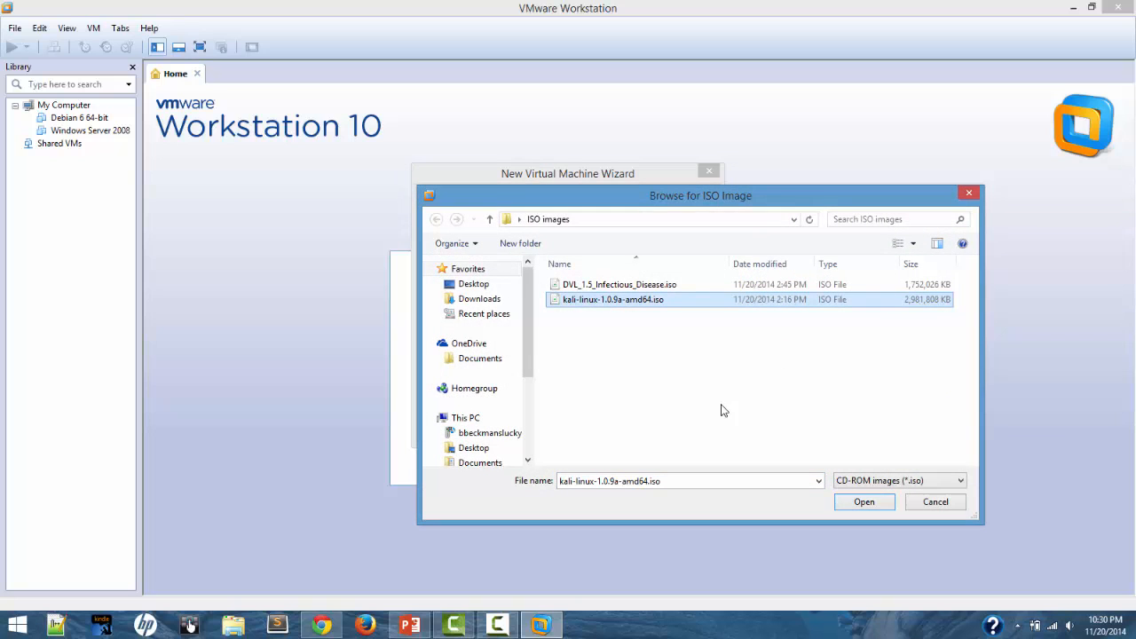
click(859, 503)
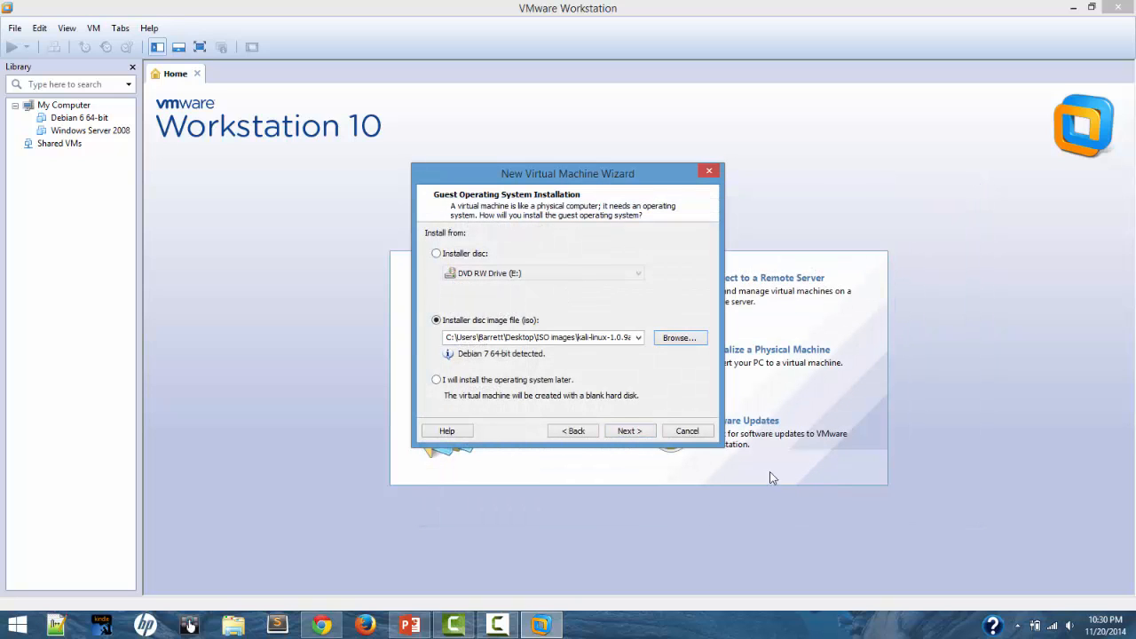
click(632, 431)
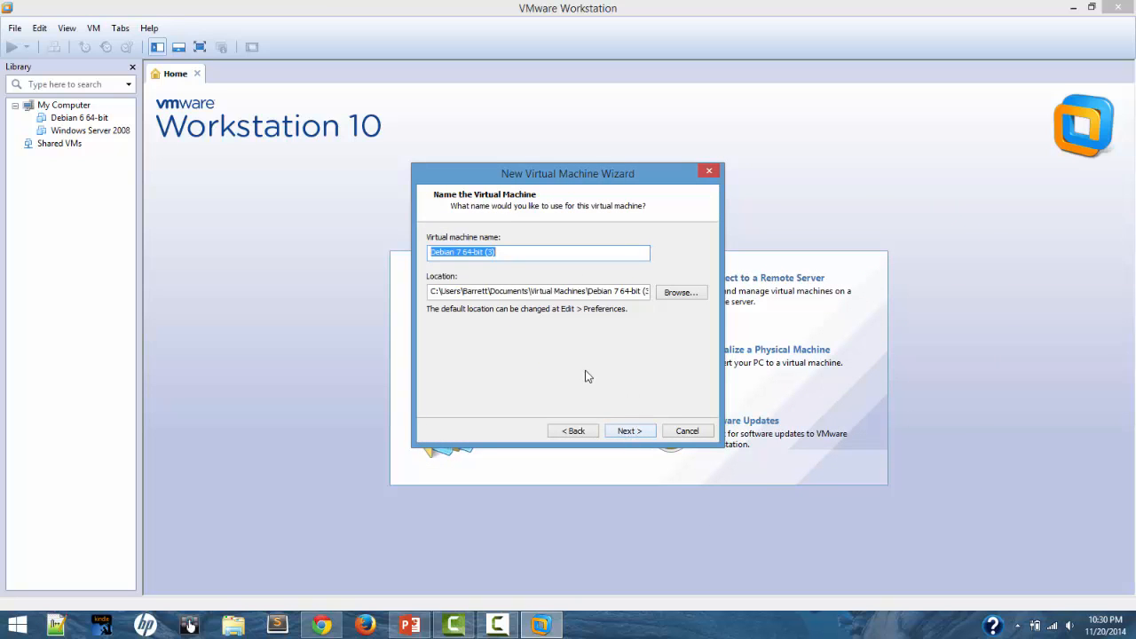
Name the virtual machine Kali and give it one processor with 2 cores
text(Kali)
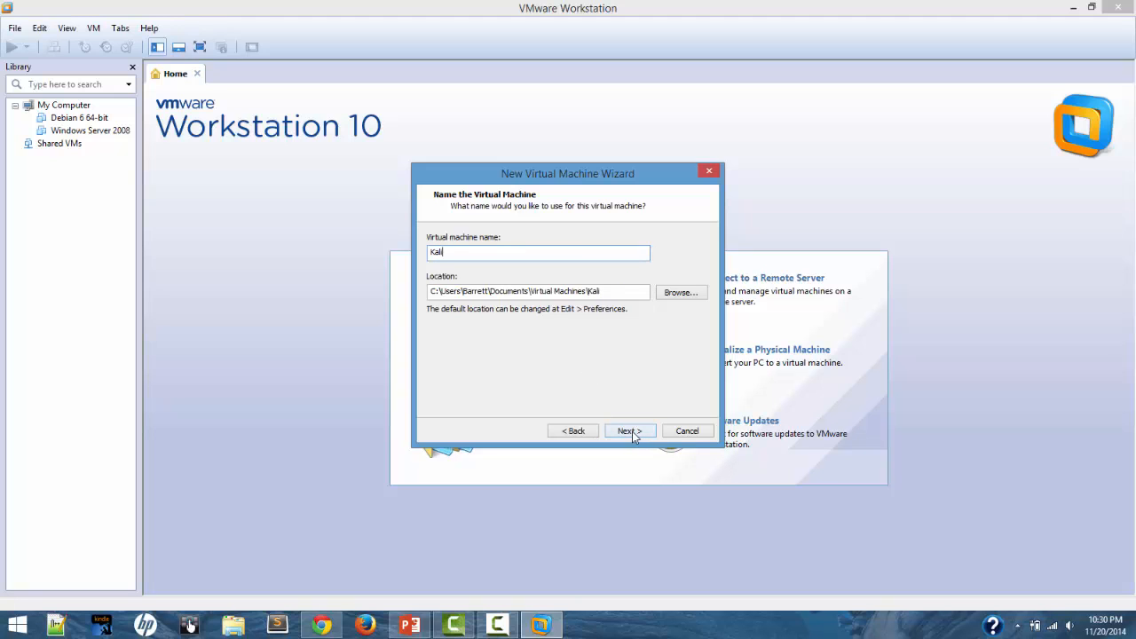
click(632, 432)
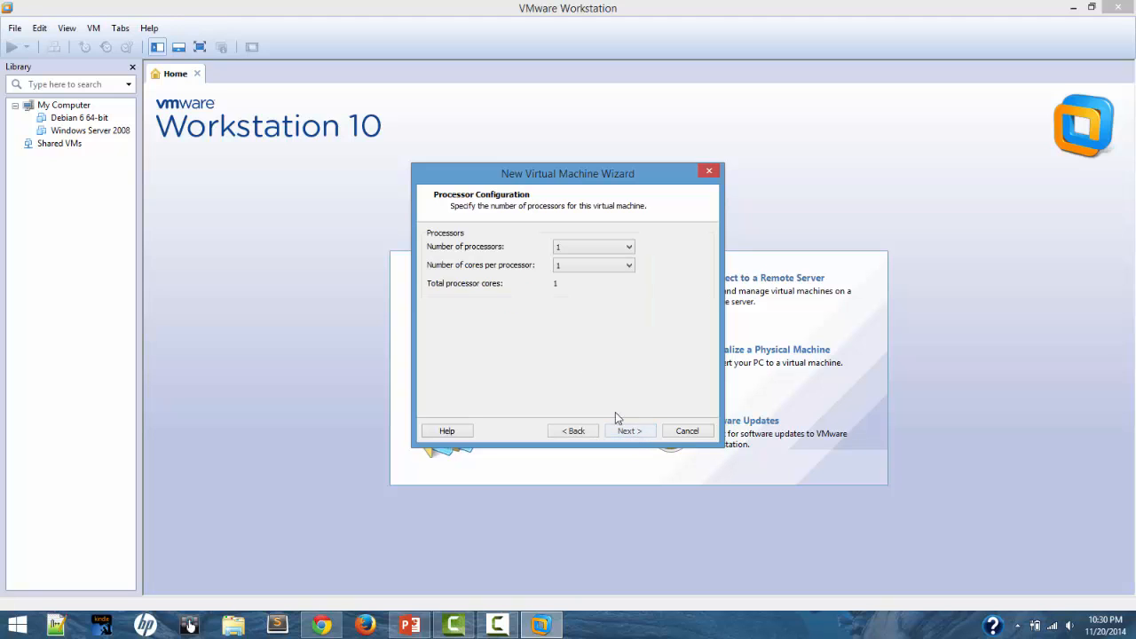
click(630, 266)
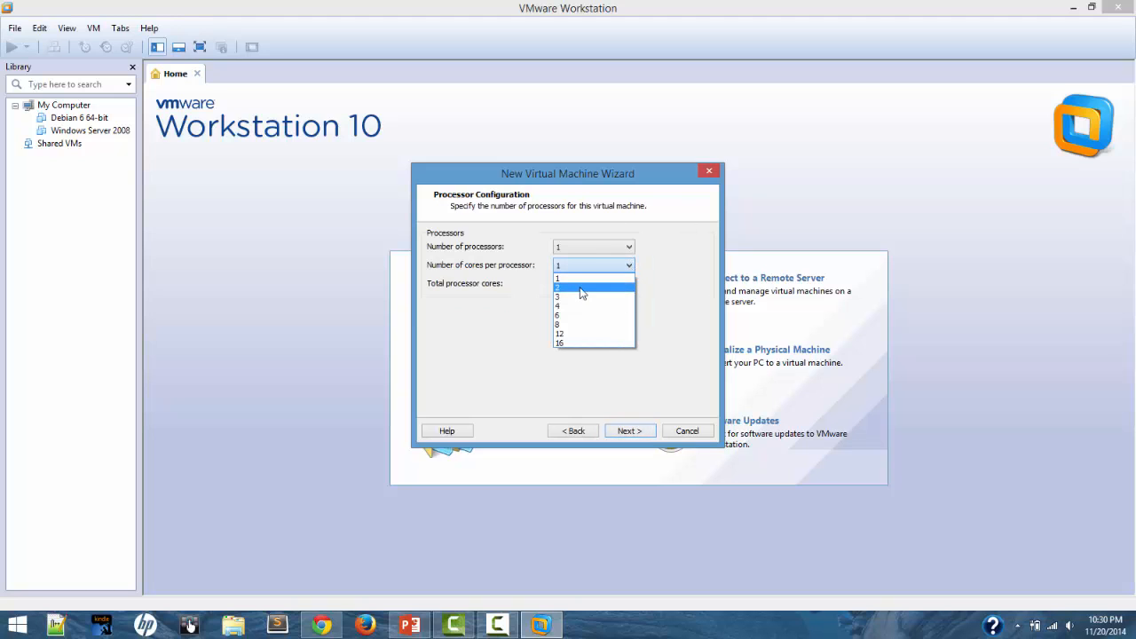
click(582, 288)
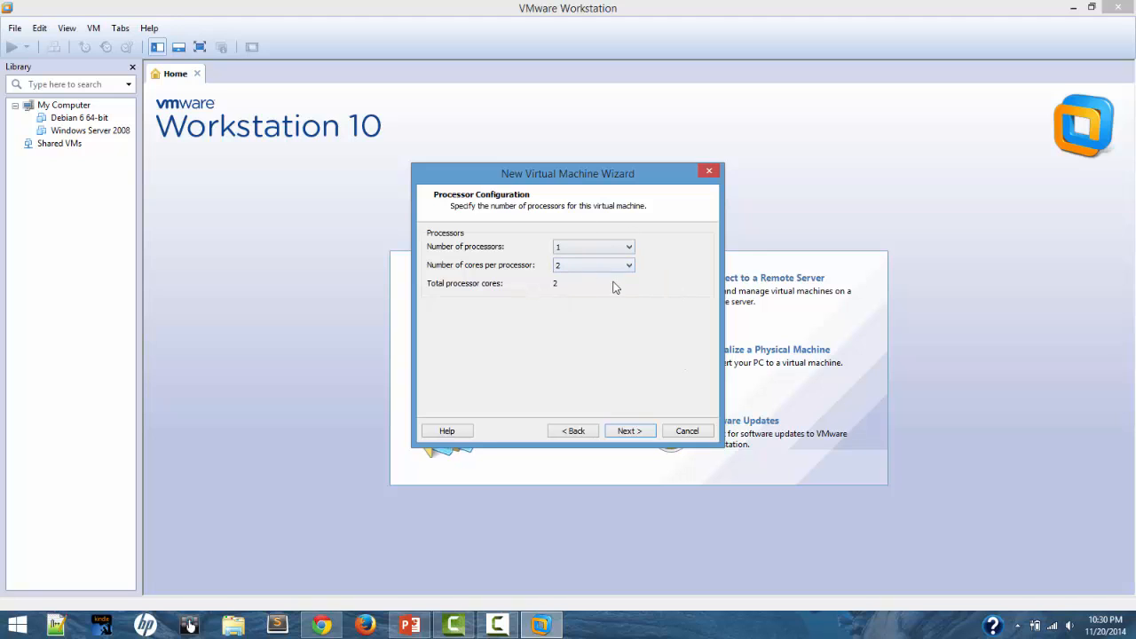
click(629, 432)
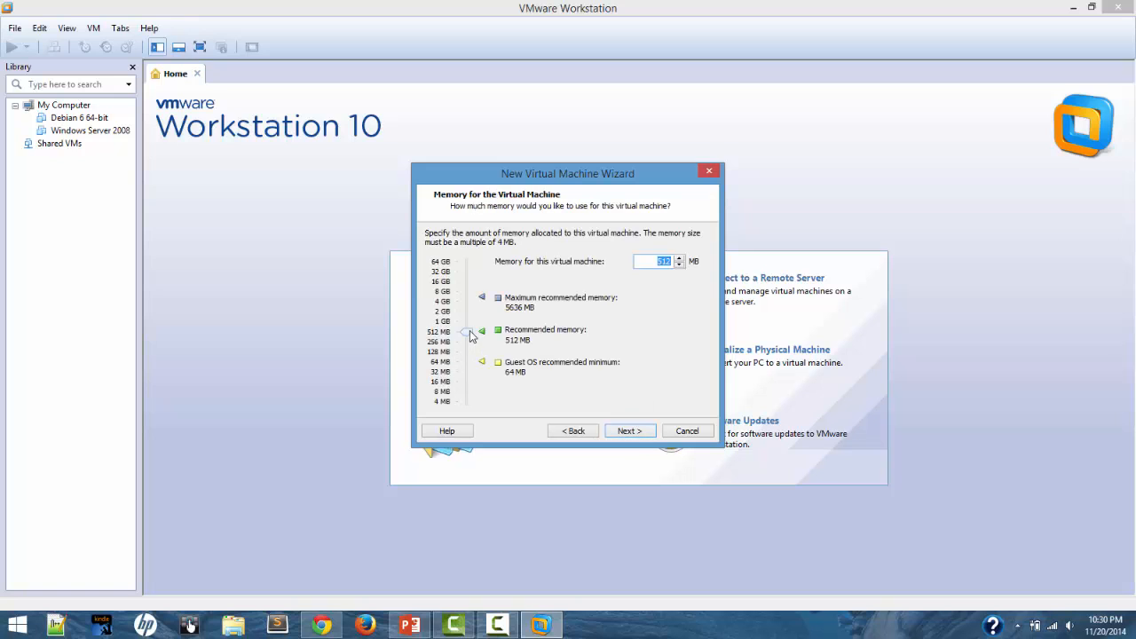
Set the virtual machine's memory to 2048 MB and accept it
drag(468, 335, 467, 314)
click(679, 258)
click(679, 258)
click(679, 259)
drag(466, 313, 467, 311)
click(450, 314)
click(629, 431)
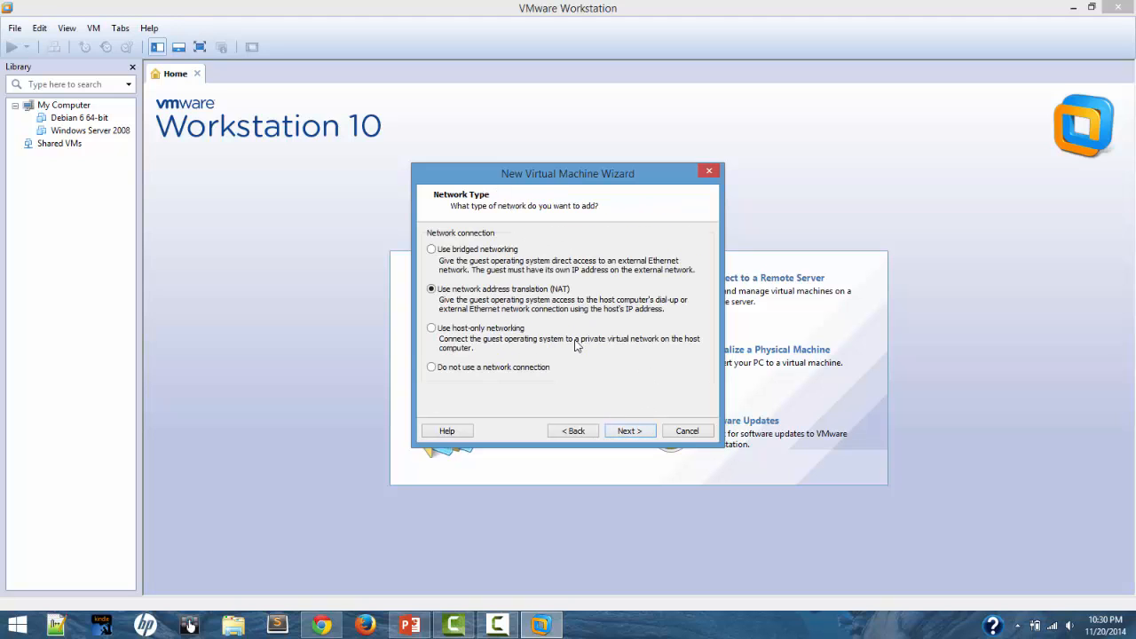
Accept NAT networking, the LSI Logic controller and a new 20 GB SCSI disk split into multiple files, stored as Kali.vmdk
click(629, 430)
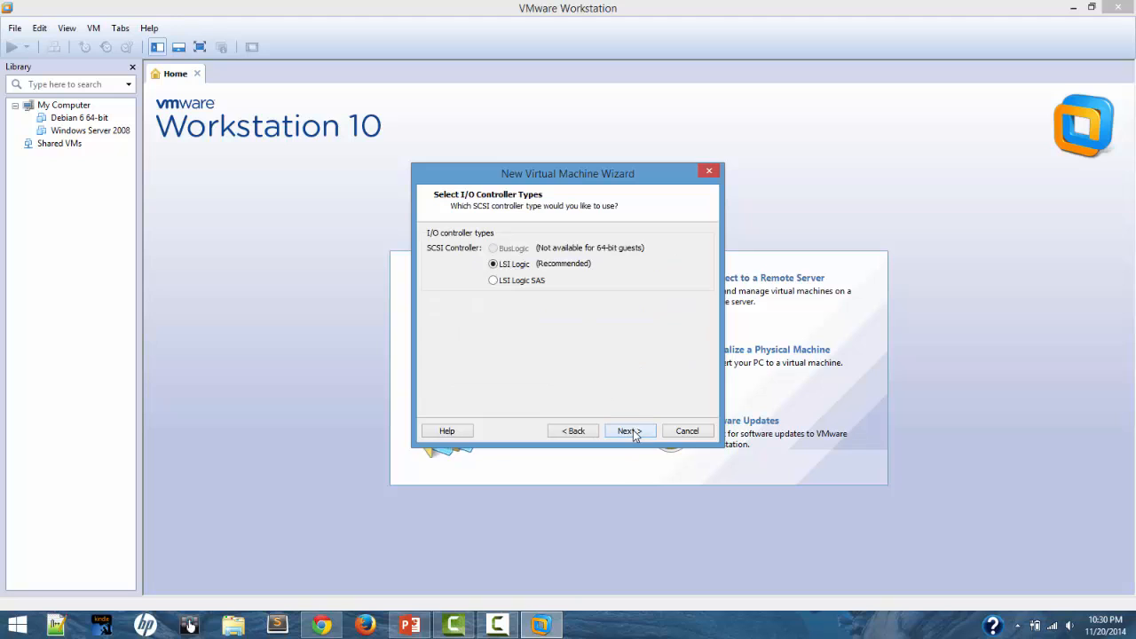
click(631, 431)
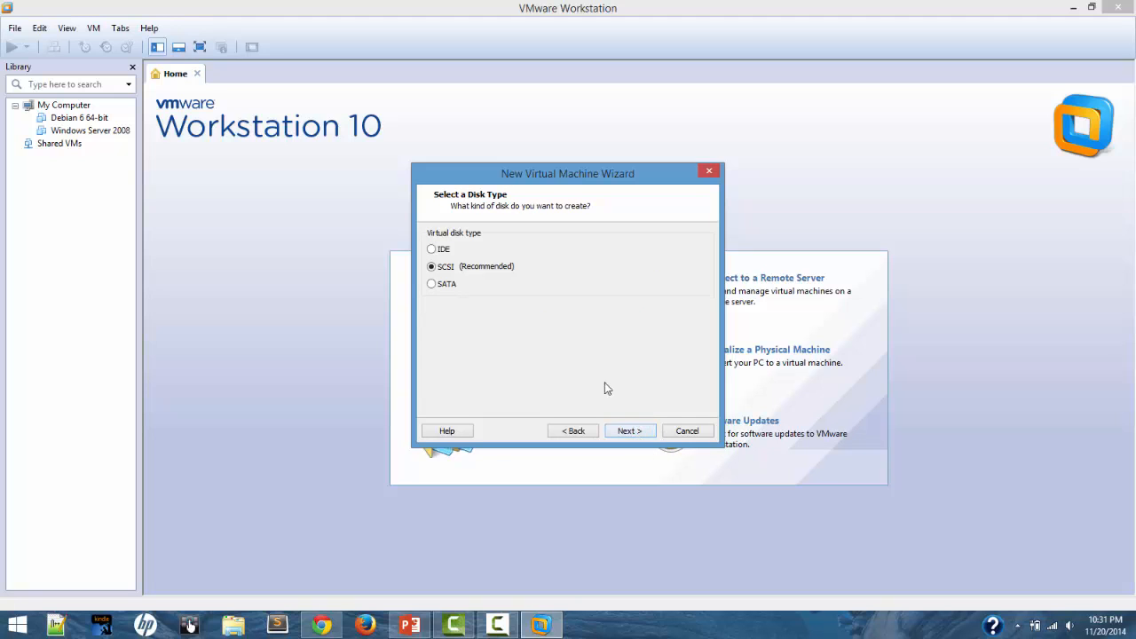
click(624, 433)
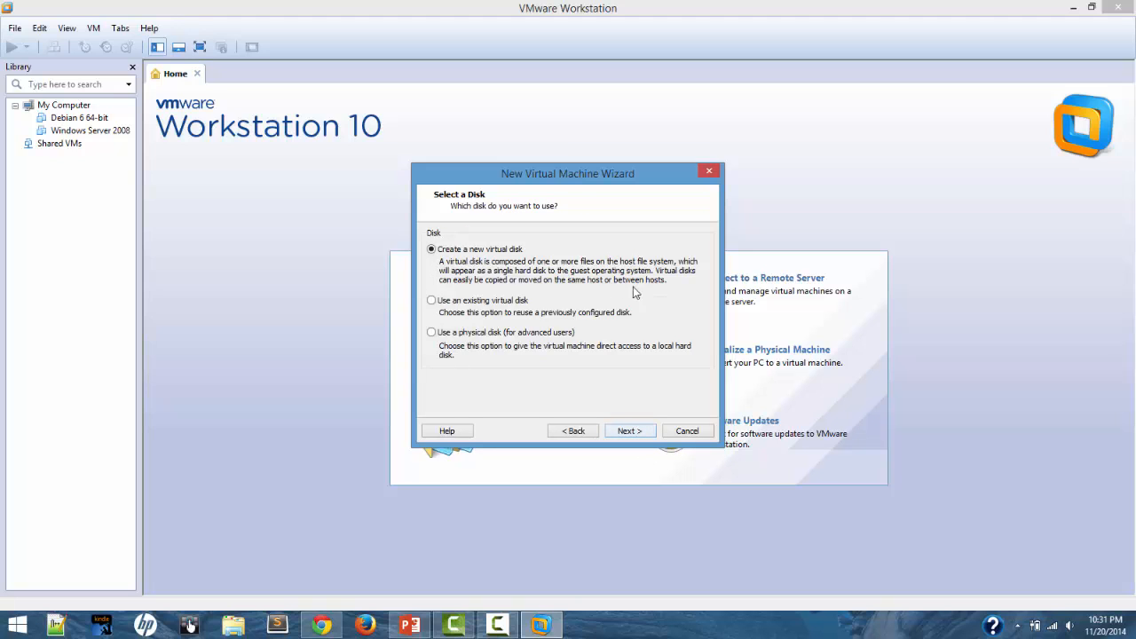
click(634, 431)
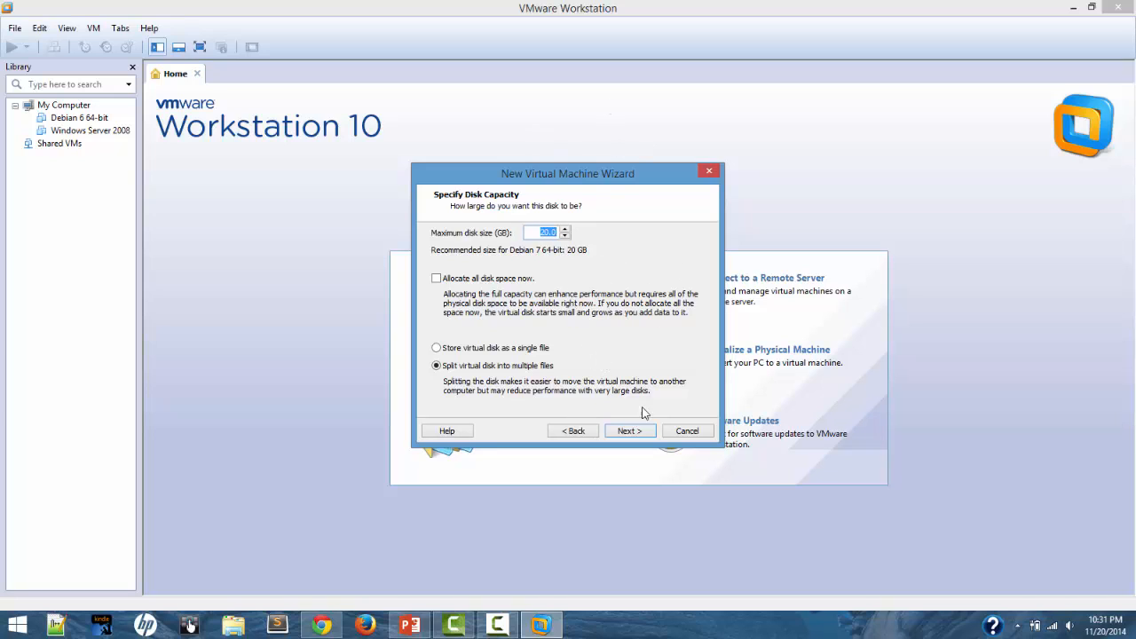
click(637, 432)
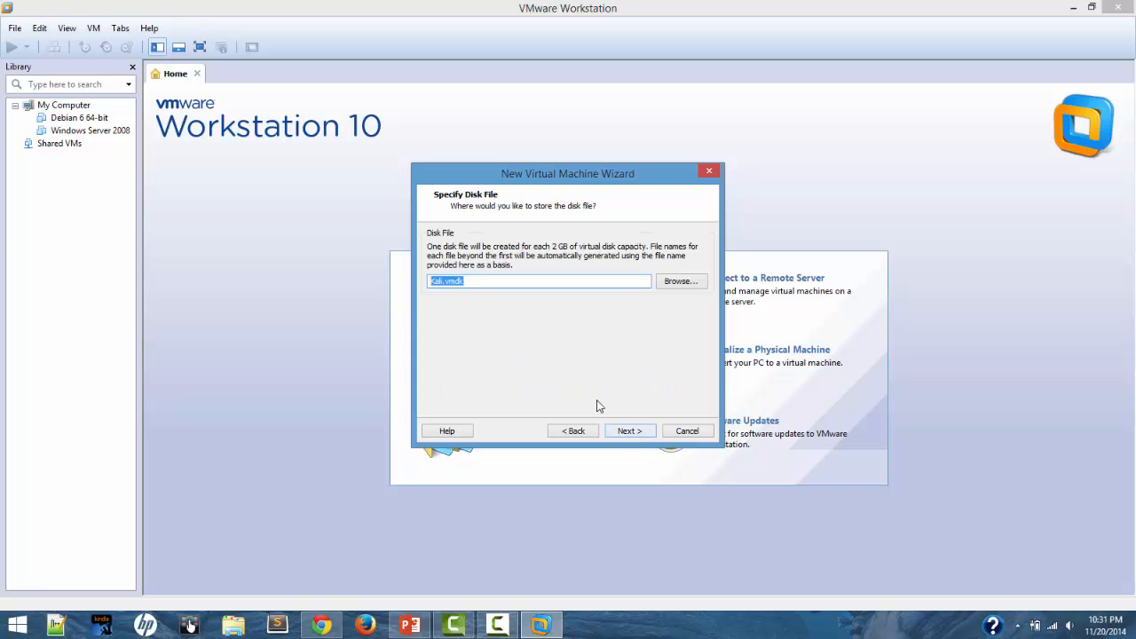
click(630, 431)
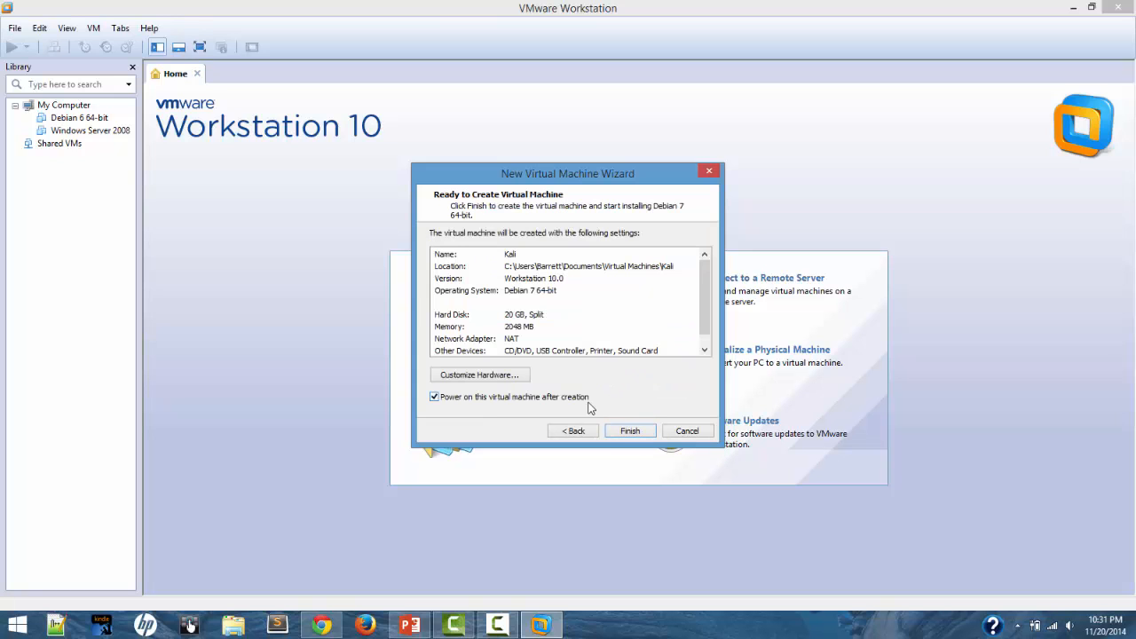
Review the hard disk and operating system entries in the settings summary, and create the Kali virtual machine with power-on after creation
drag(714, 281, 710, 304)
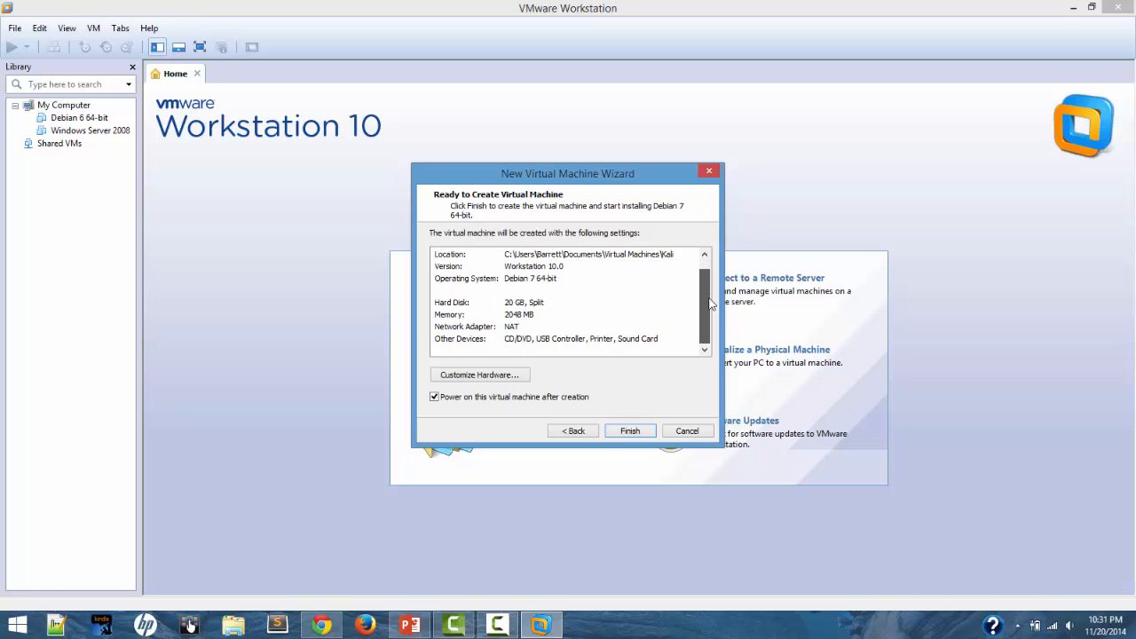
click(508, 316)
click(504, 305)
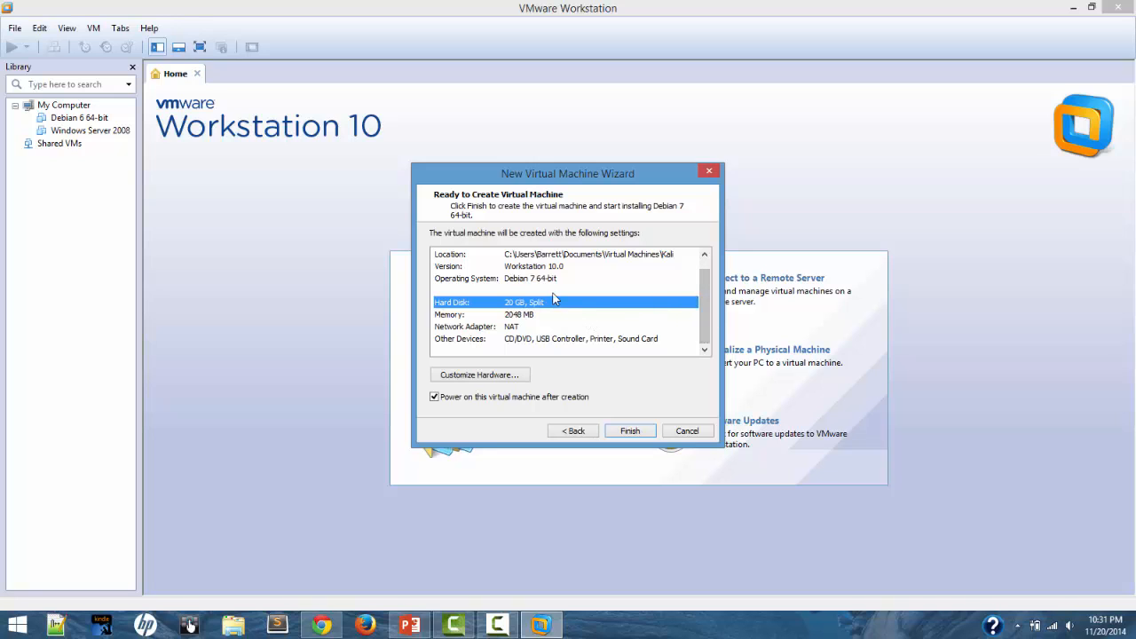
click(504, 279)
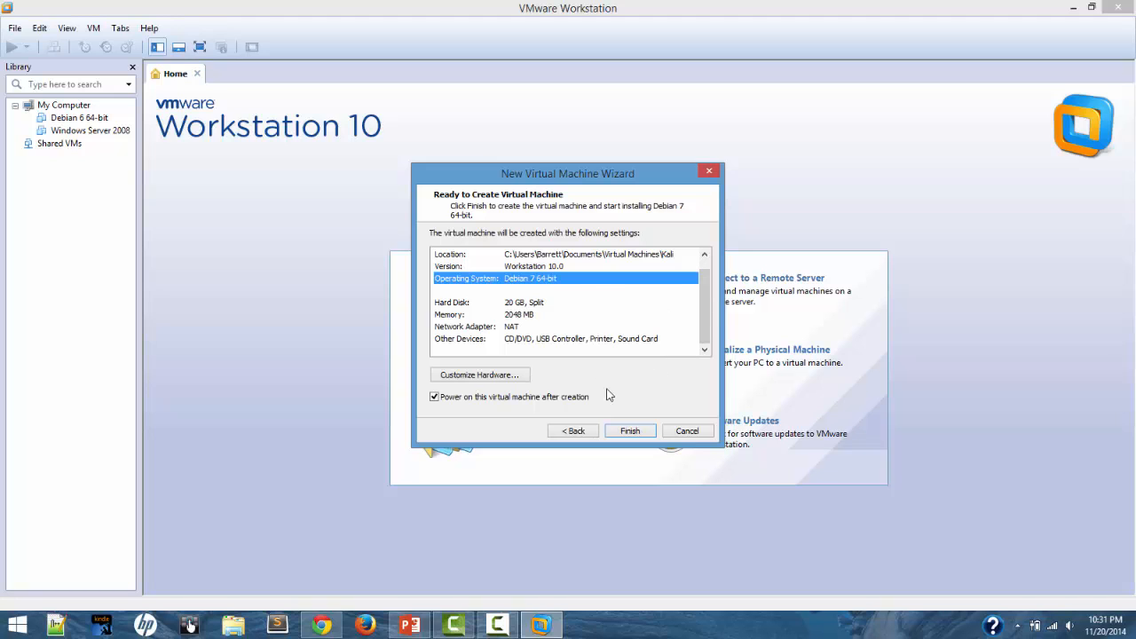
click(632, 432)
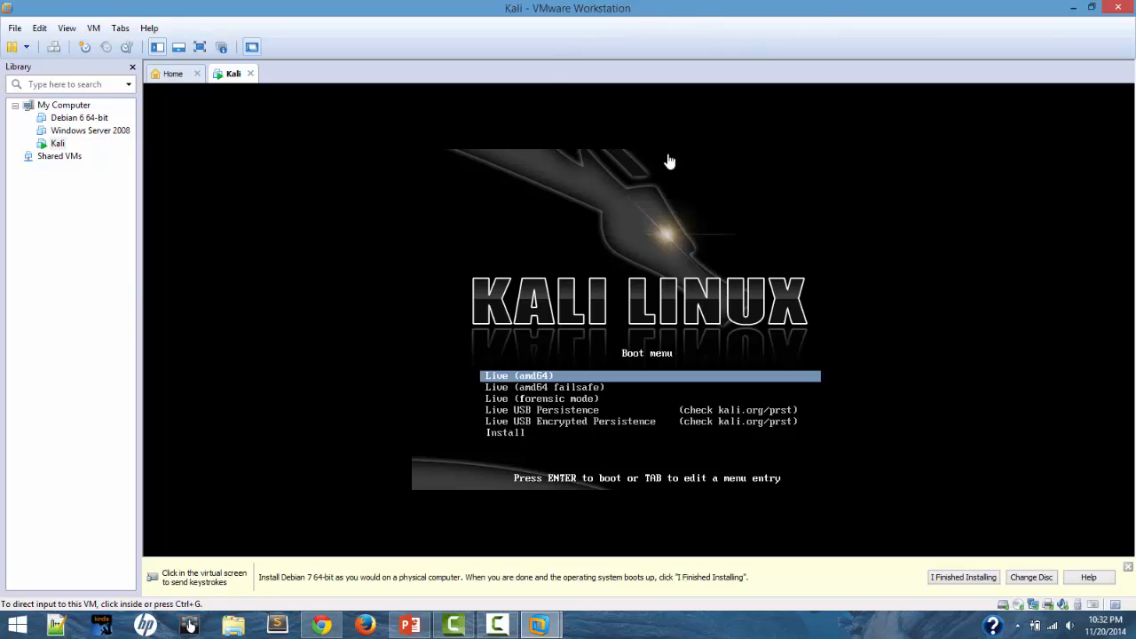
View the Windows Server 2008 machine's overview, return to the Kali machine and boot it with the Live (amd64) option
click(91, 130)
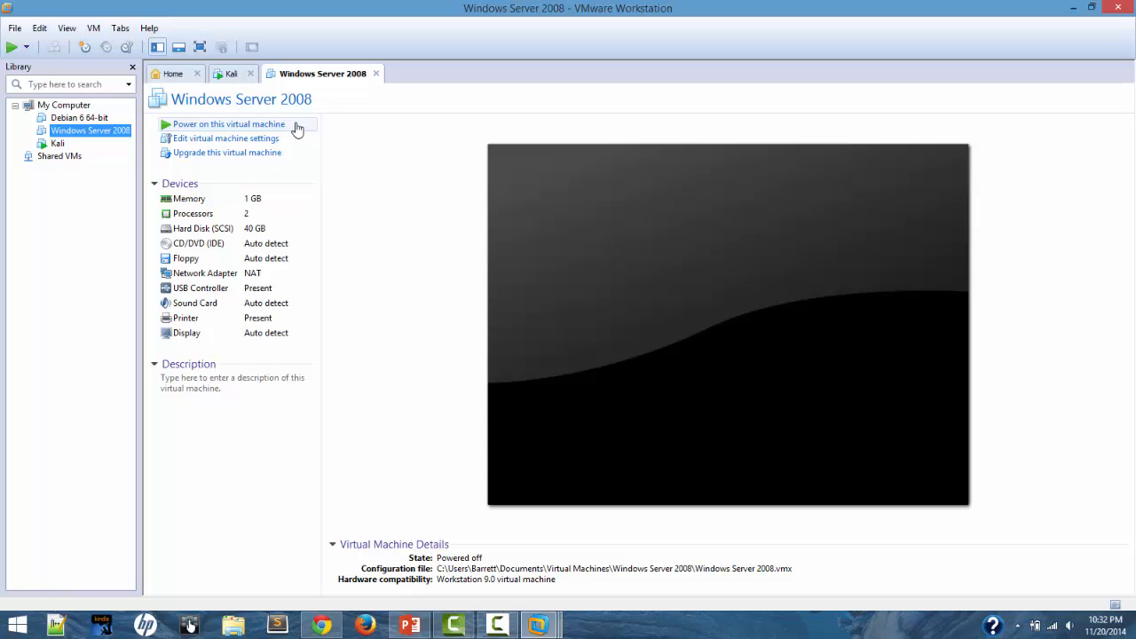
click(230, 73)
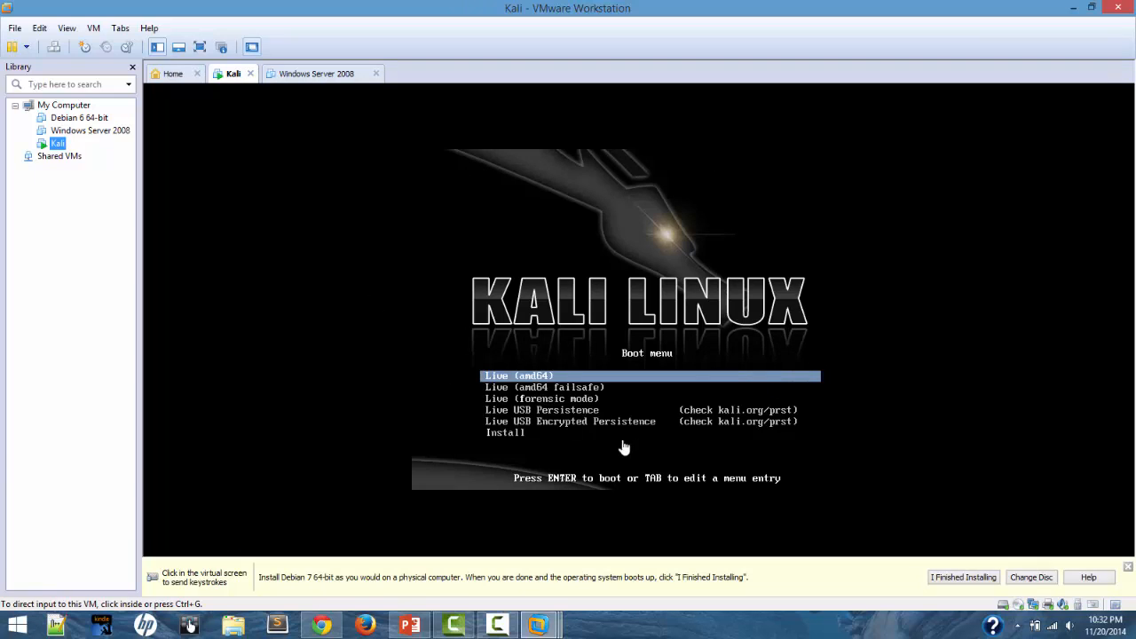
click(527, 380)
key(Return)
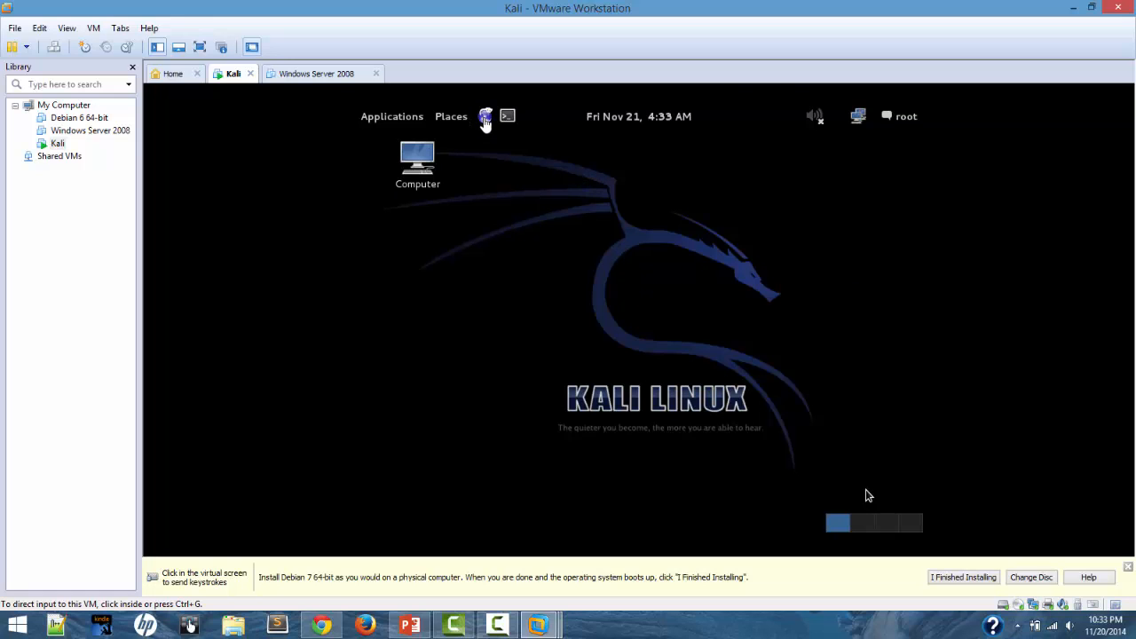
Browse the Information Gathering tools on the Kali desktop, including the OS Fingerprinting, OSINT Analysis and SMB Analysis groups
click(401, 119)
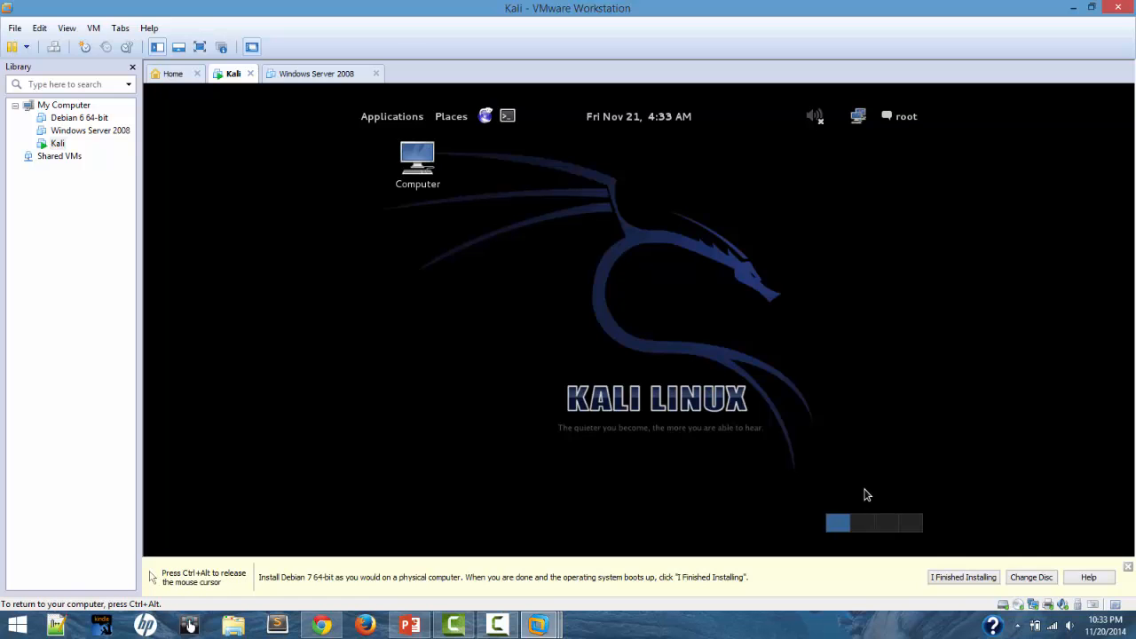
click(385, 119)
mouse_move(454, 225)
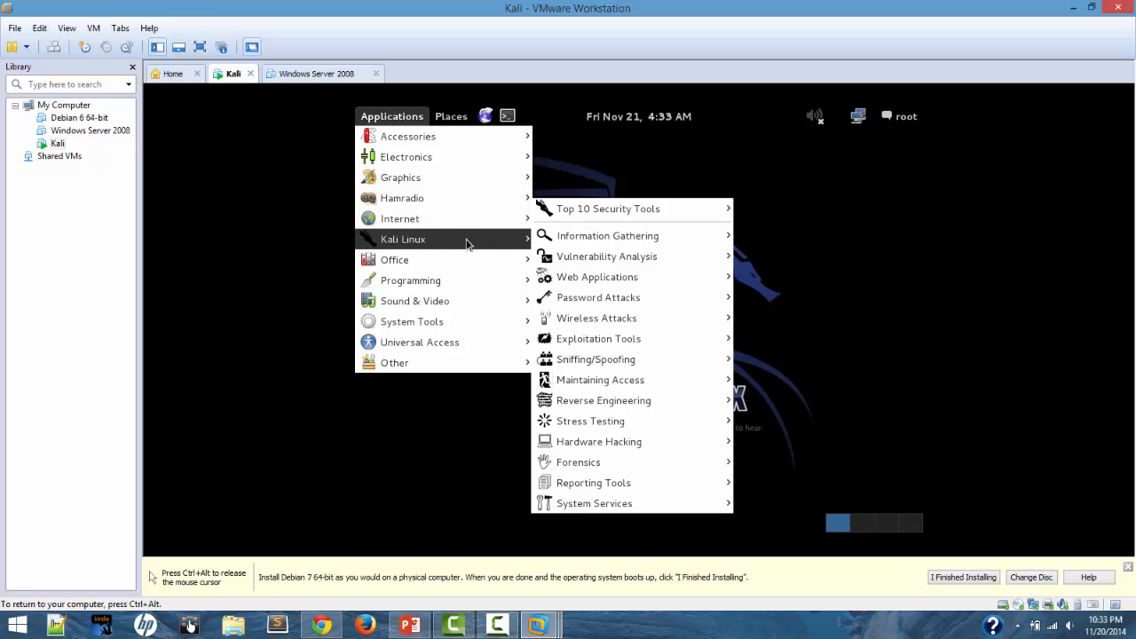
mouse_move(538, 242)
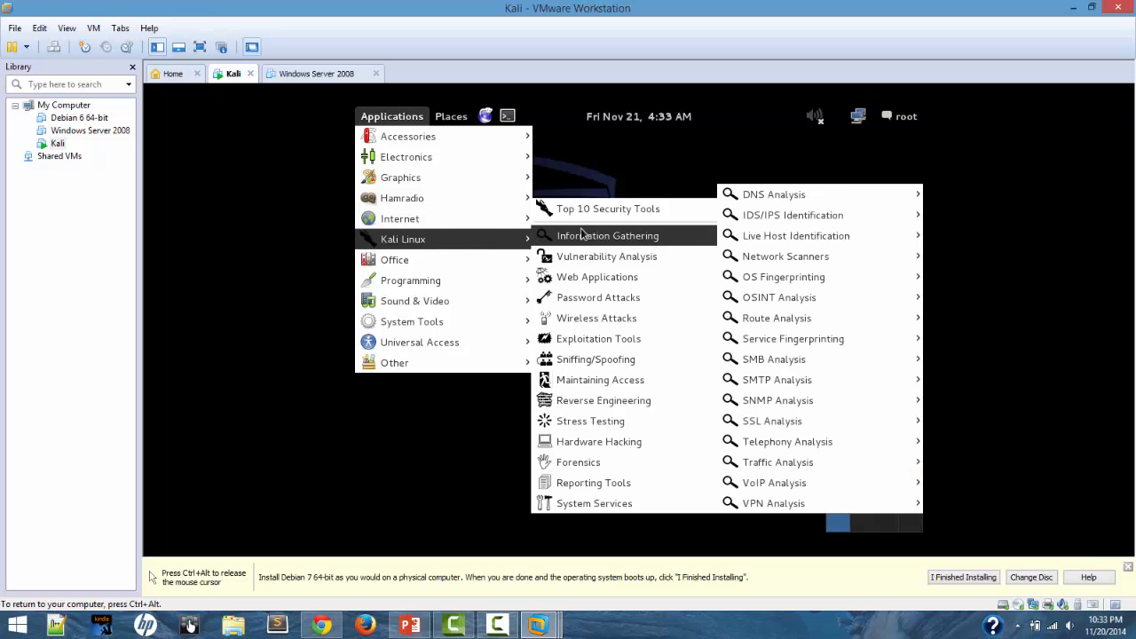
mouse_move(497, 222)
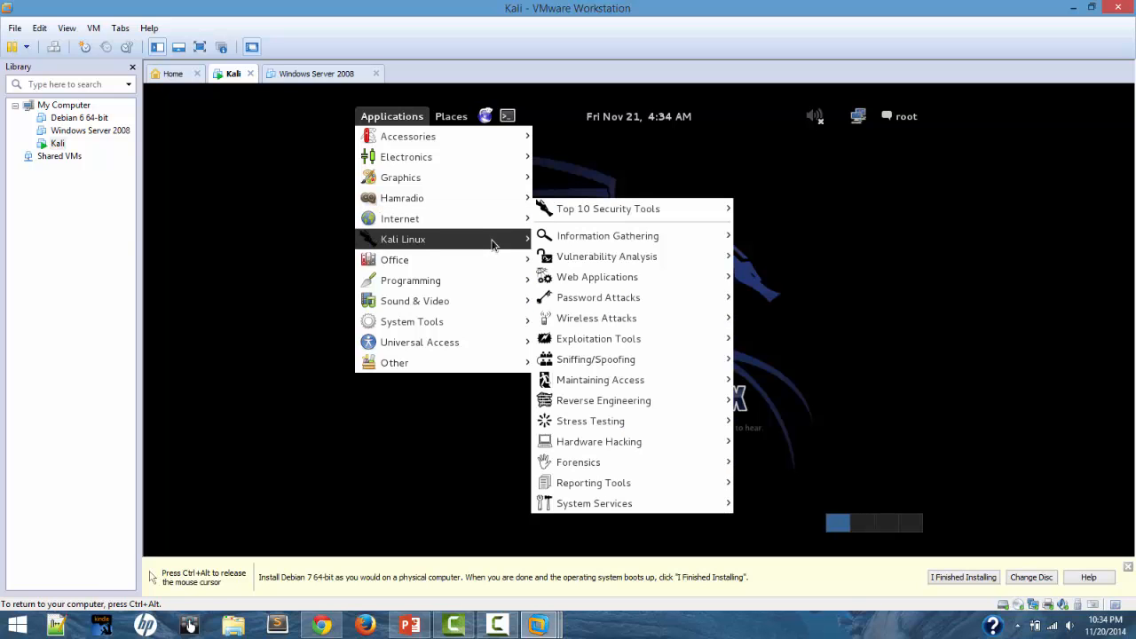
mouse_move(645, 246)
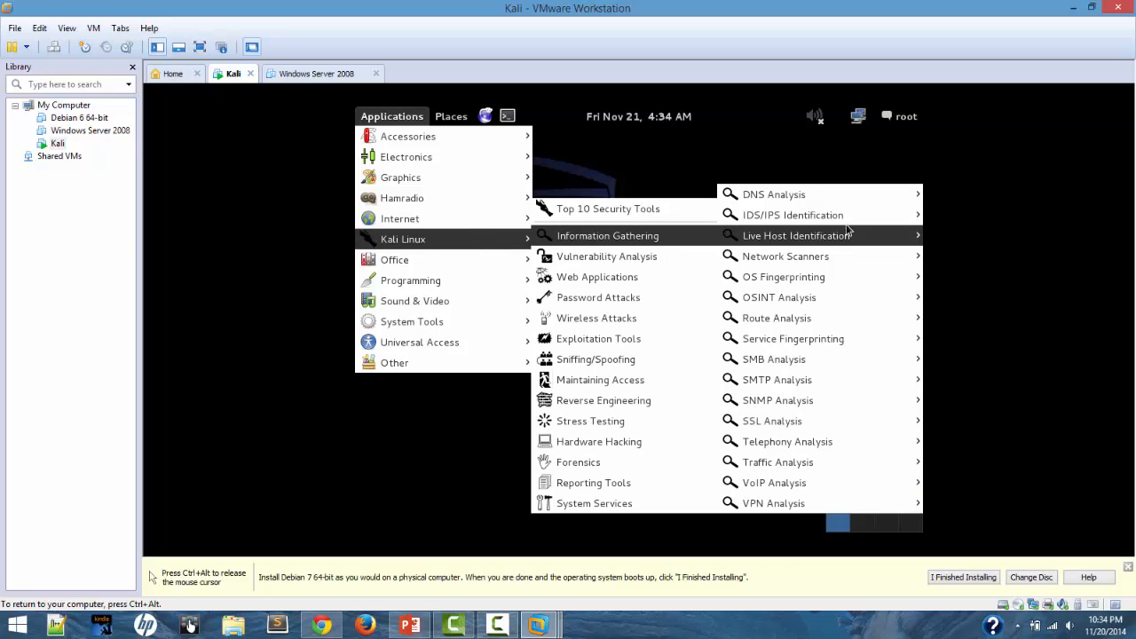
mouse_move(861, 214)
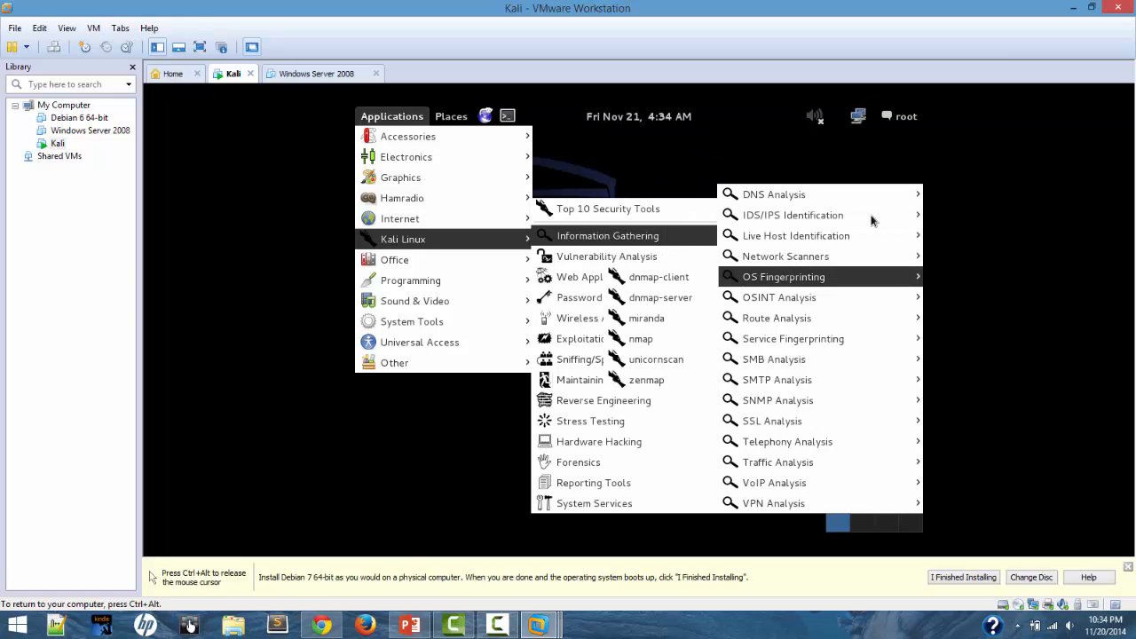
mouse_move(823, 300)
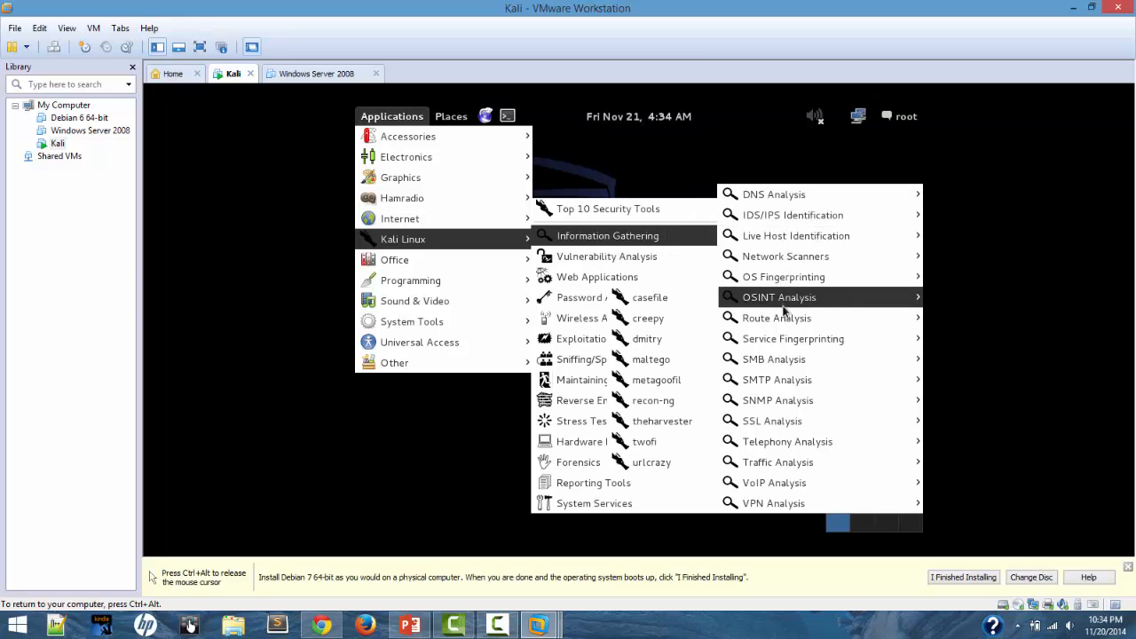
mouse_move(801, 379)
mouse_move(797, 356)
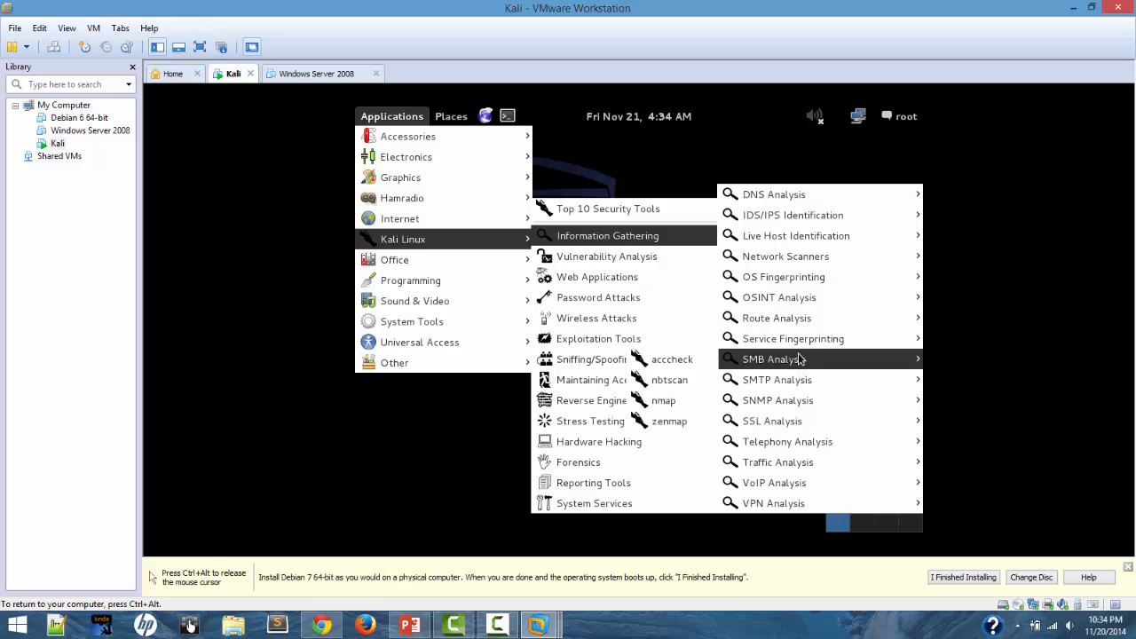
Look over the remaining Kali Linux tool categories, including Wireless Attacks and System Services, and close the application list
mouse_move(659, 283)
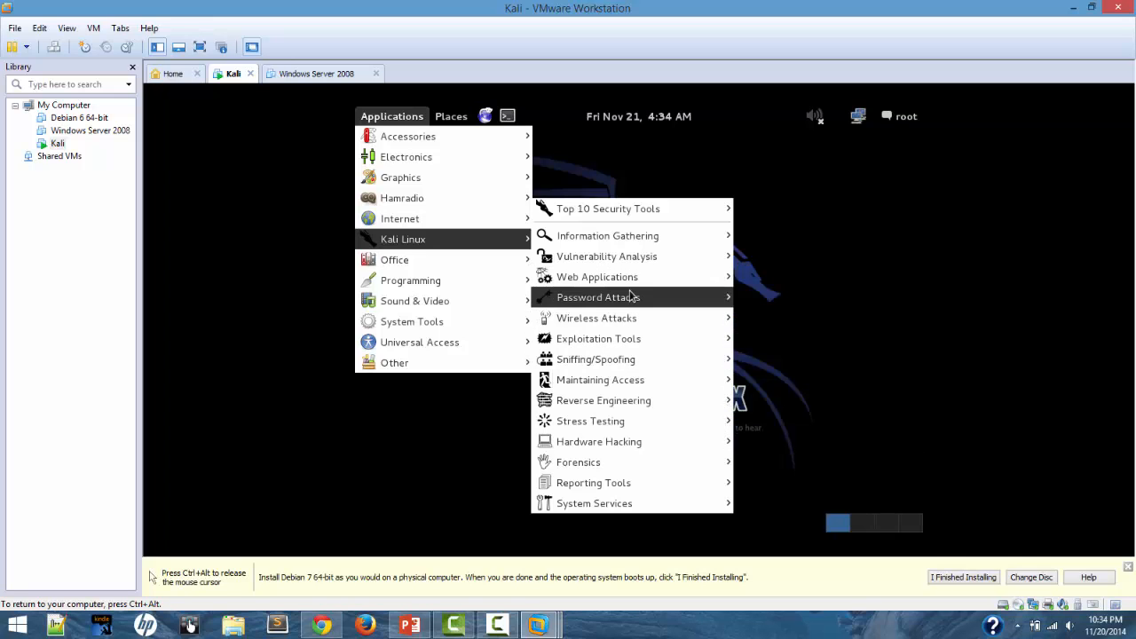
mouse_move(633, 300)
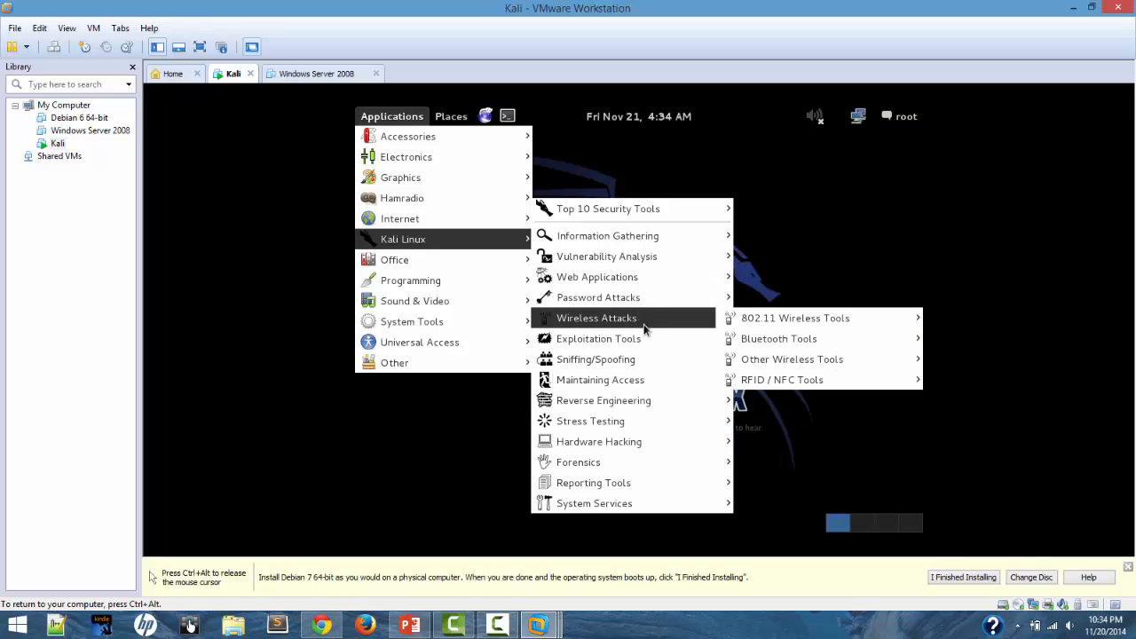
mouse_move(646, 341)
key(ctrl+alt)
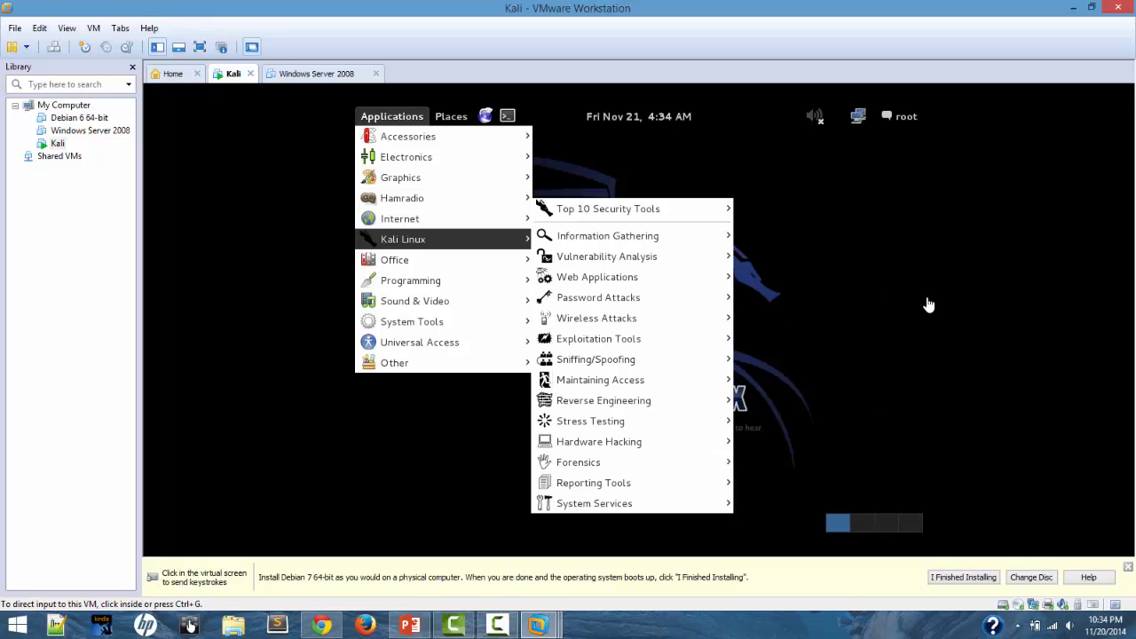
click(891, 255)
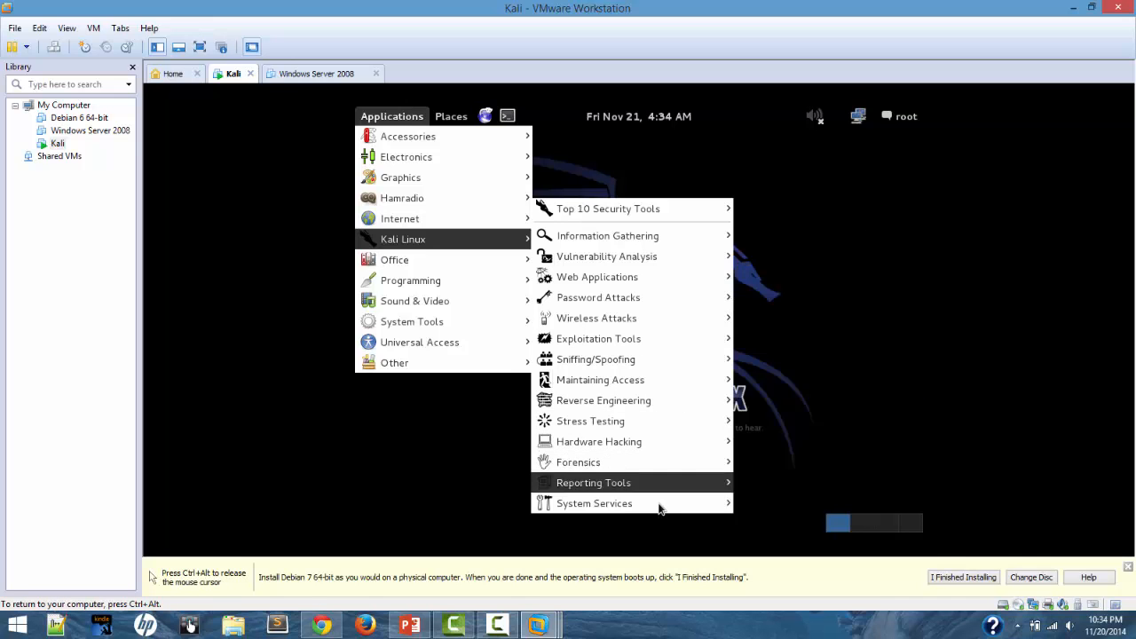
mouse_move(659, 504)
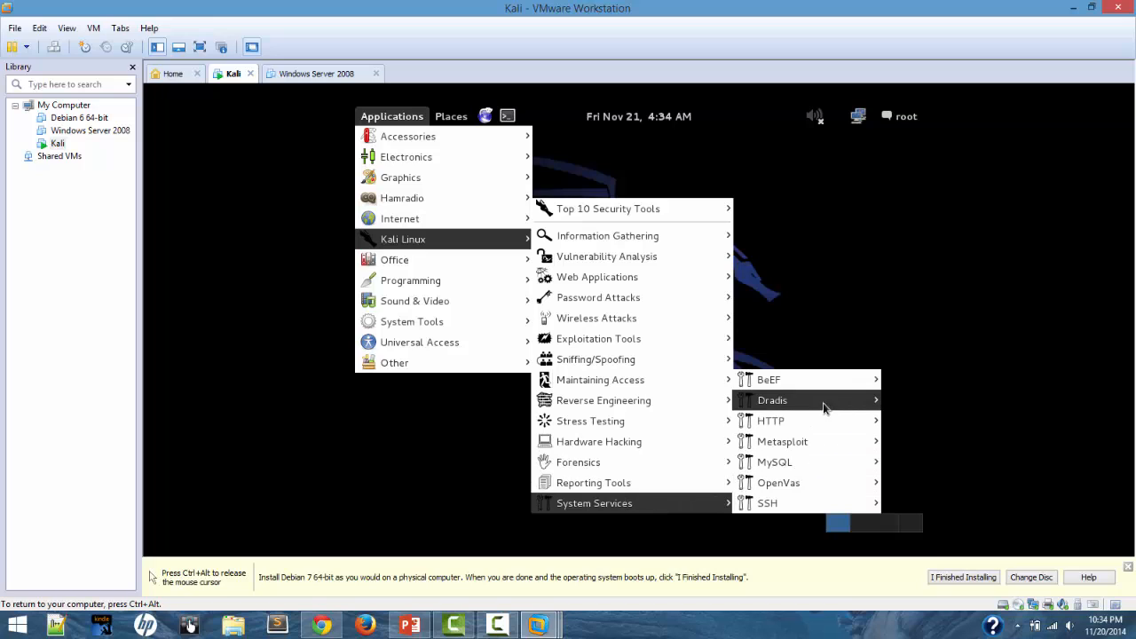
mouse_move(837, 404)
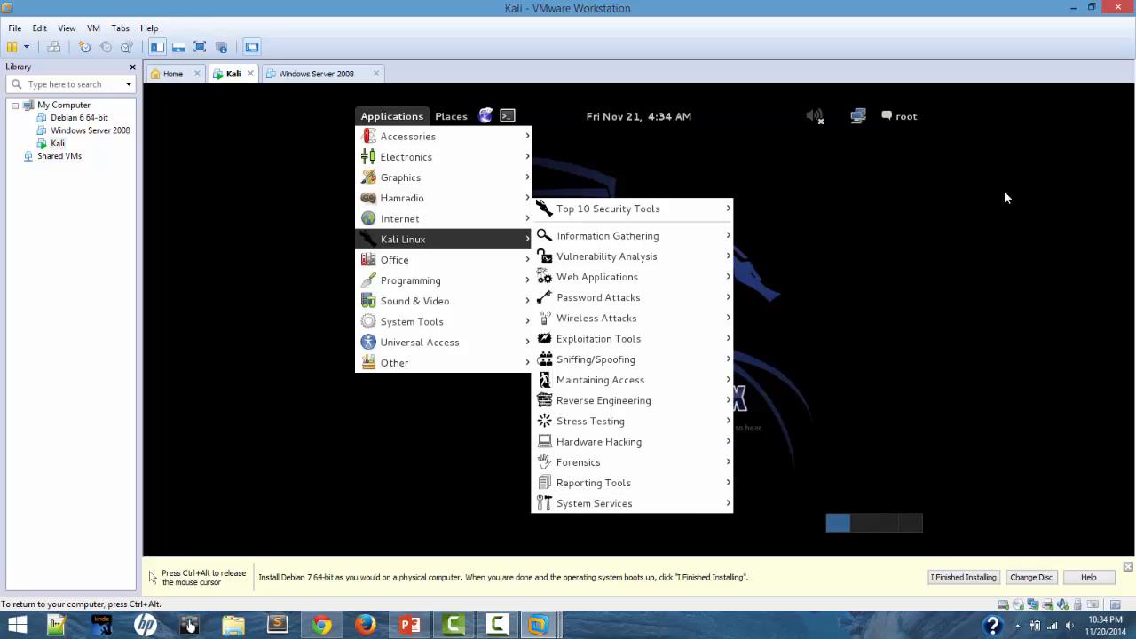
click(631, 169)
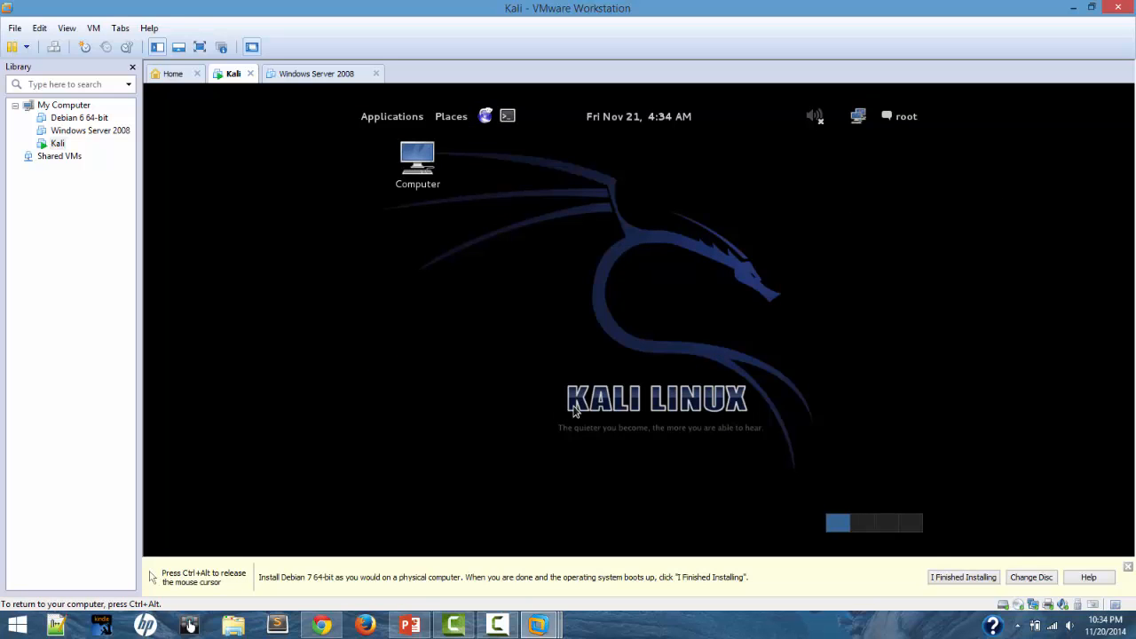
Release input from the Kali guest and return to the VMware Workstation Home page
key(ctrl+alt)
mouse_move(537, 625)
click(425, 557)
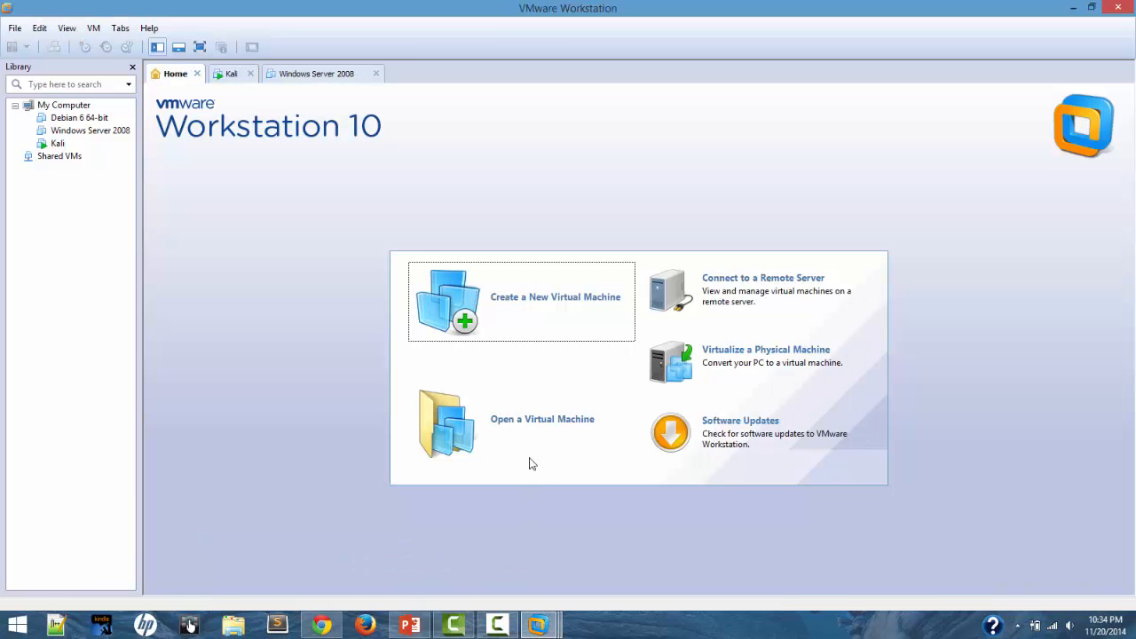
Start a new custom virtual machine with Workstation 10.0 compatibility and use DVL_1.5_Infectious_Disease.iso as its installer disc image
click(533, 314)
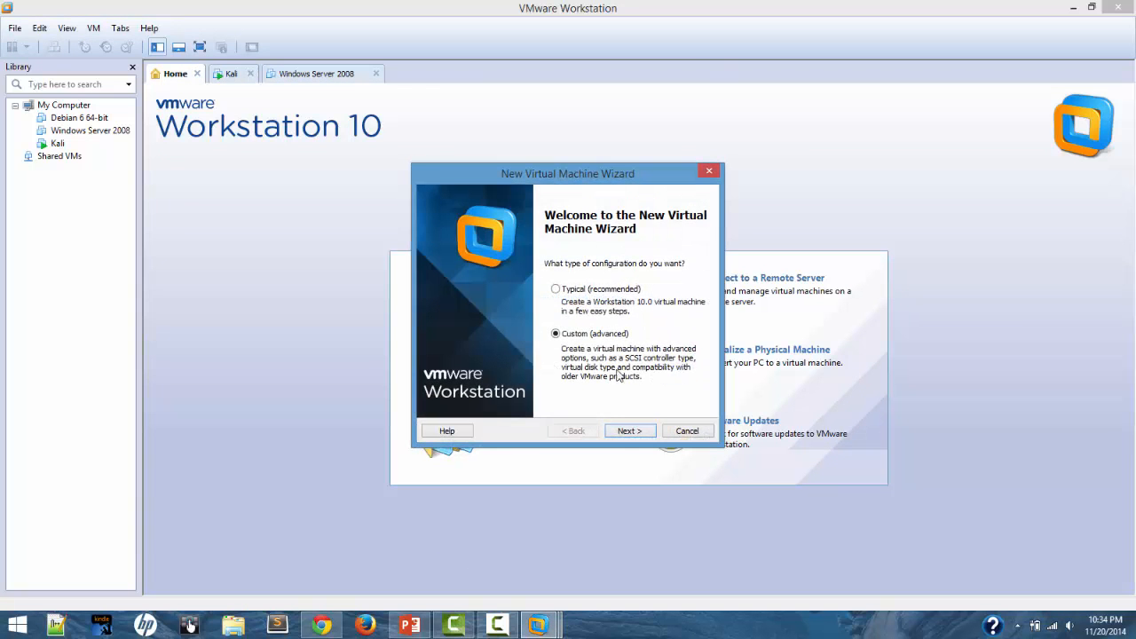
click(630, 430)
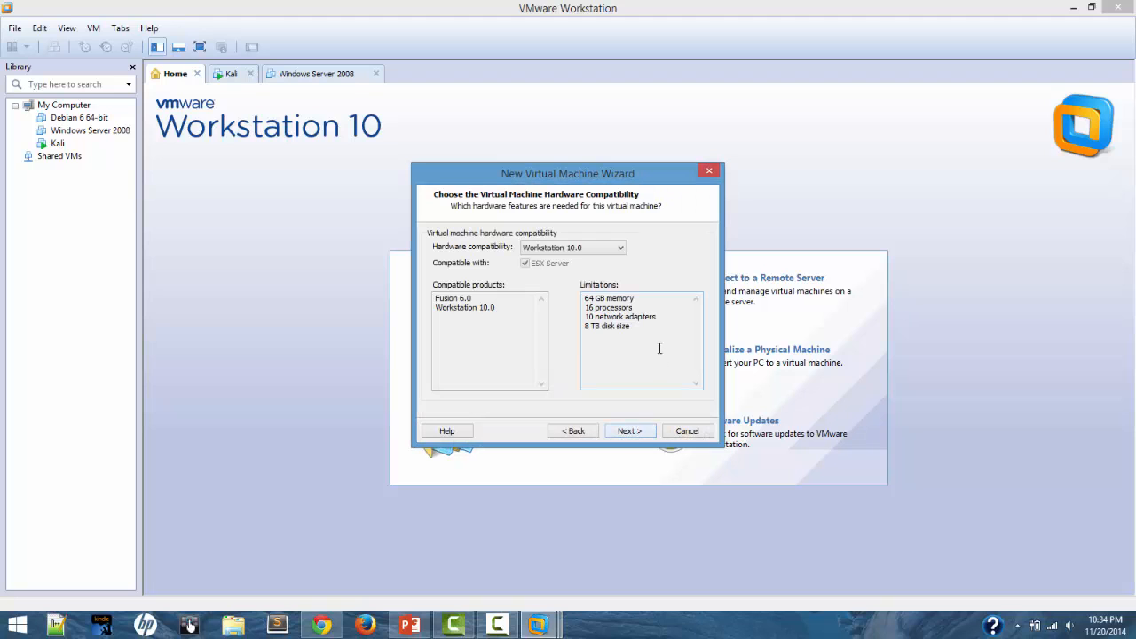
click(637, 433)
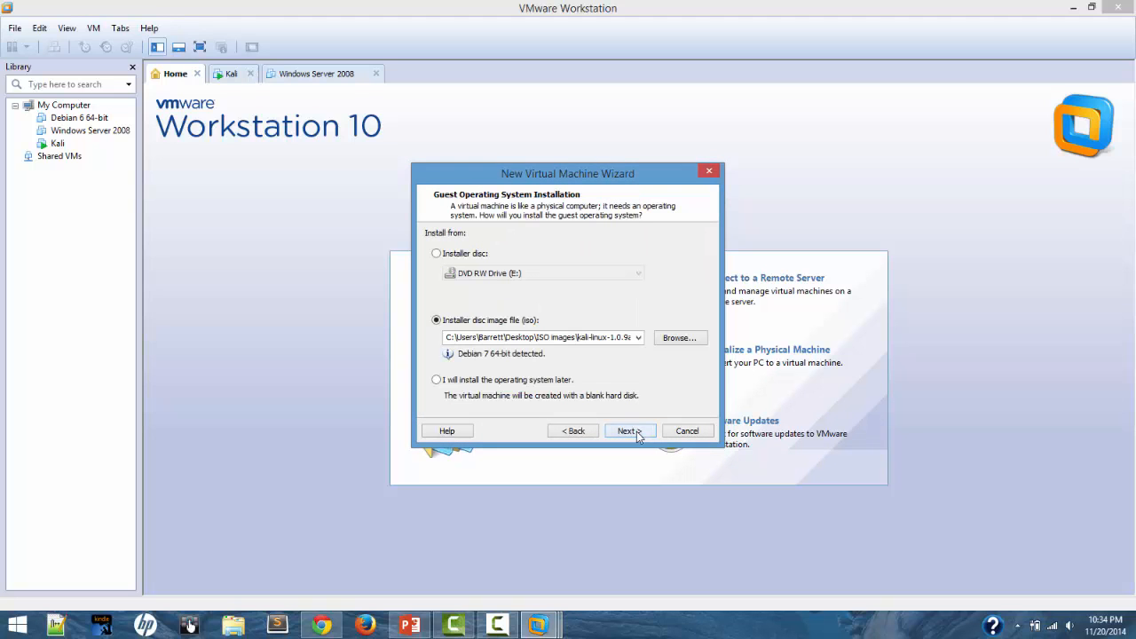
click(676, 338)
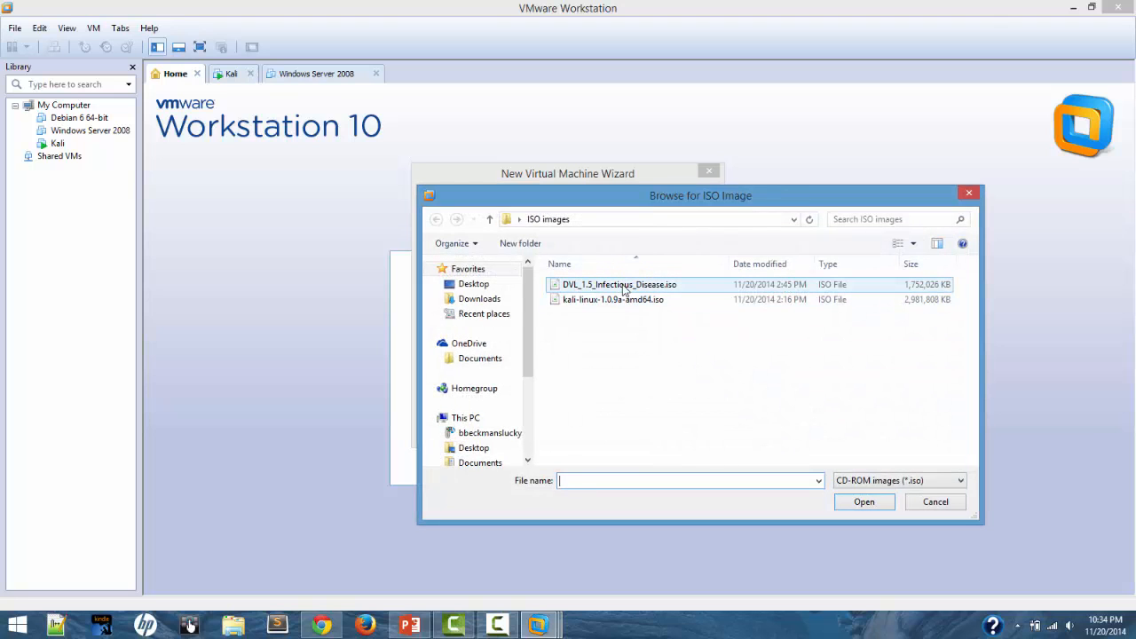
click(624, 290)
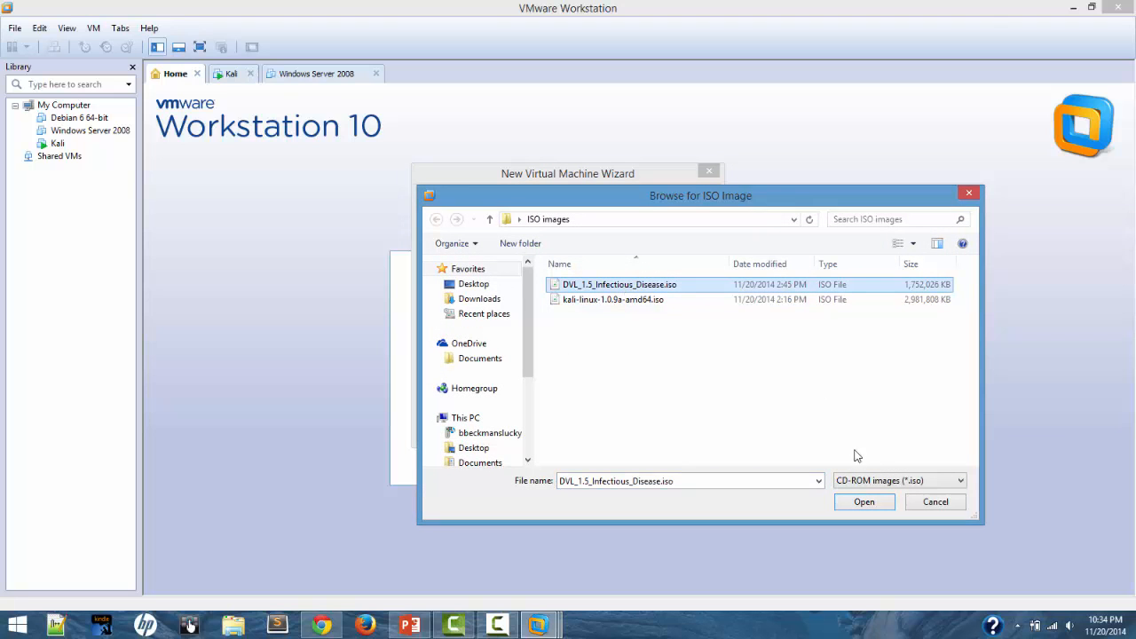
click(863, 502)
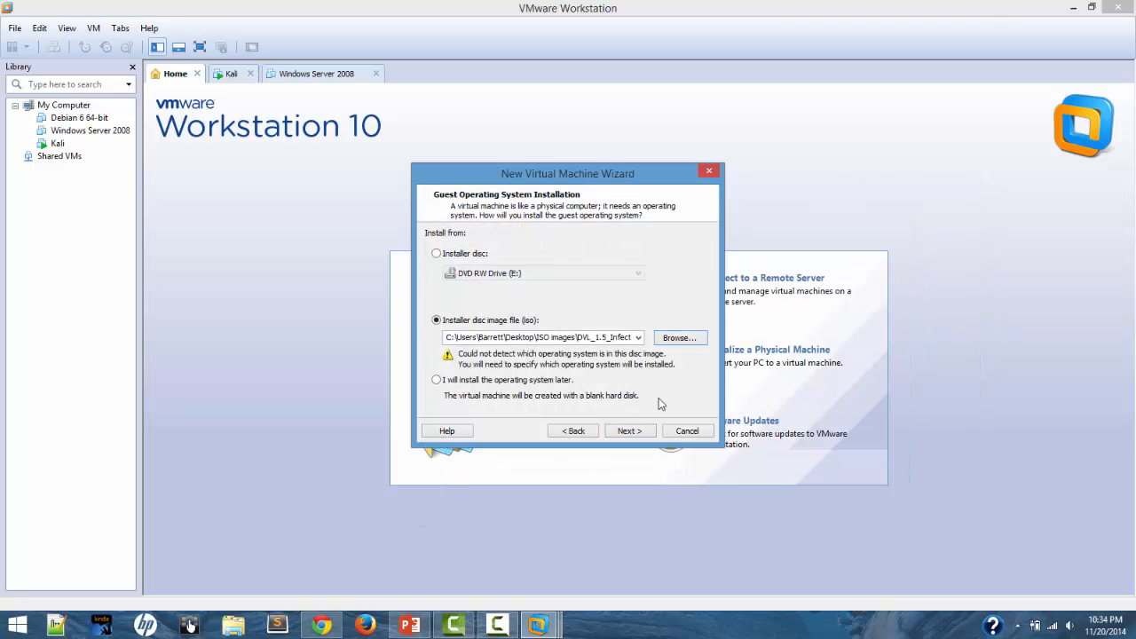
click(626, 431)
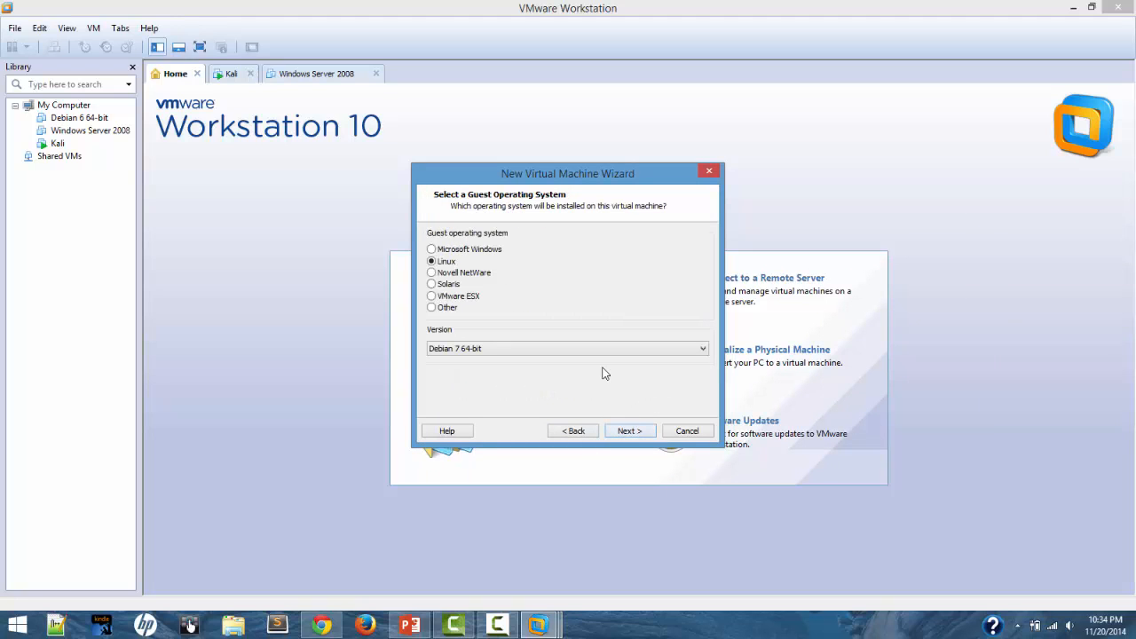
Accept Linux with Debian 7 64-bit as the guest operating system and name the virtual machine DVL
click(628, 431)
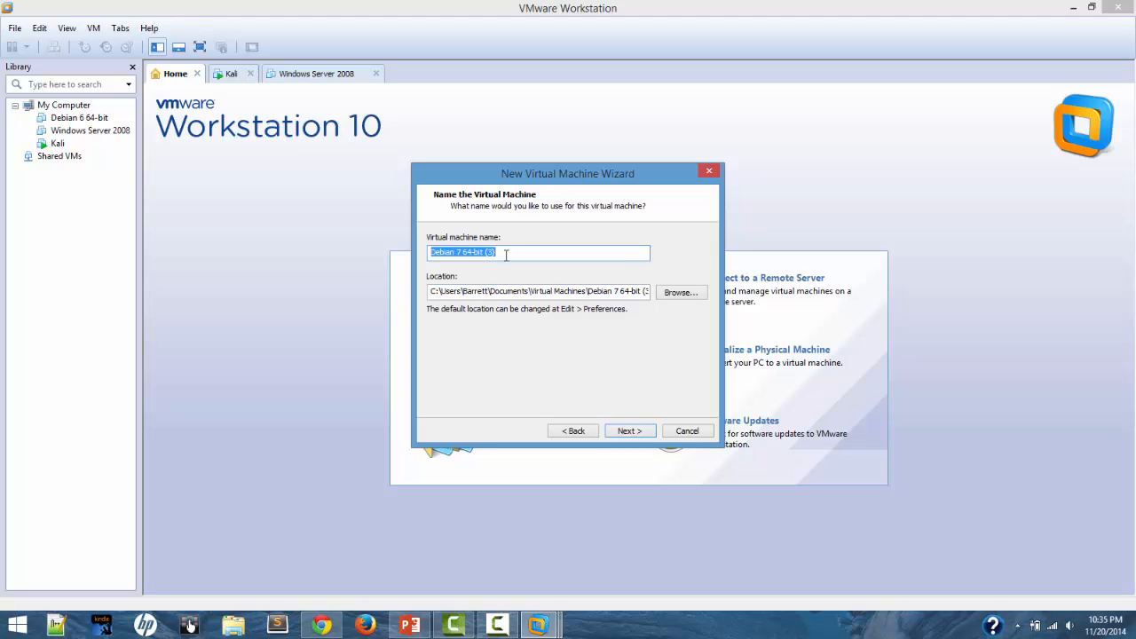
text(DVL)
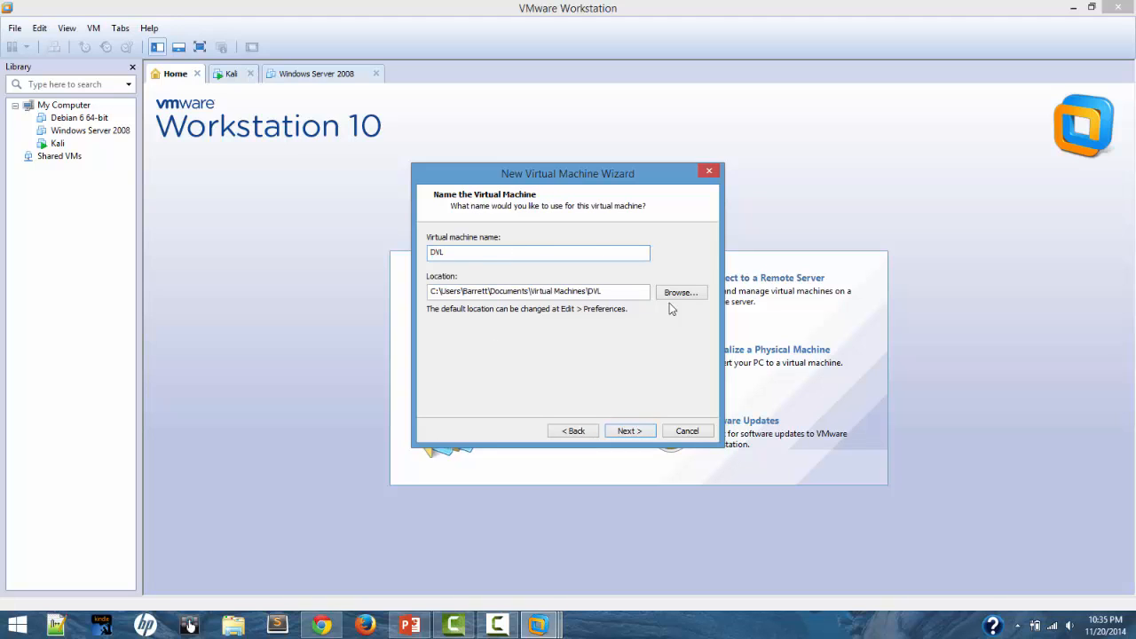
click(629, 431)
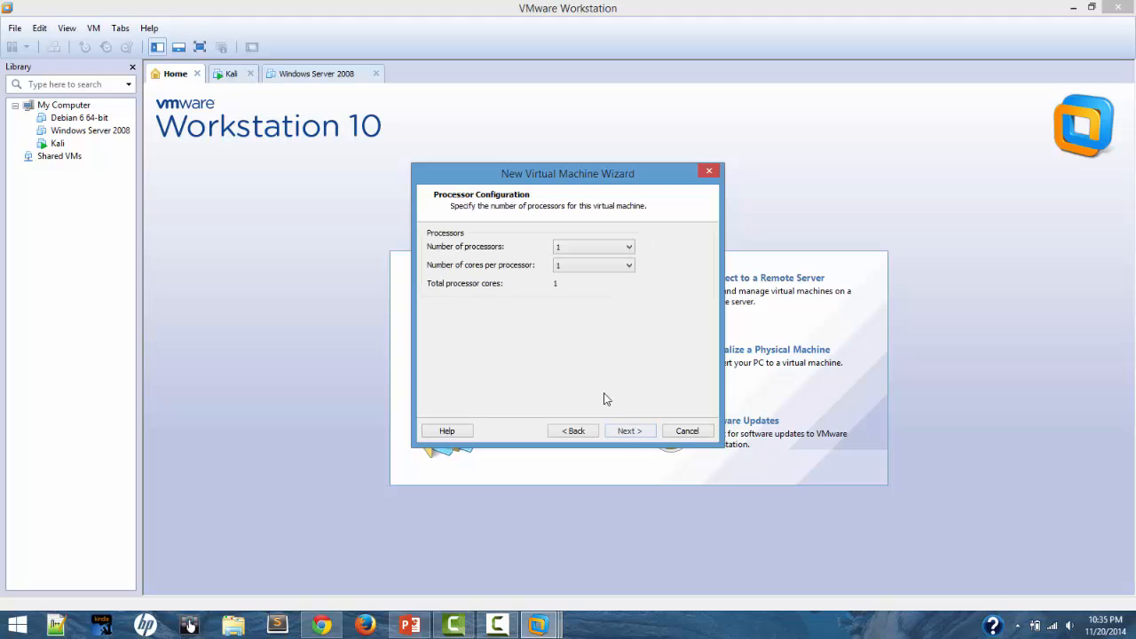
Give the virtual machine one processor with 2 cores and set its memory to 2 GB
click(628, 264)
click(597, 288)
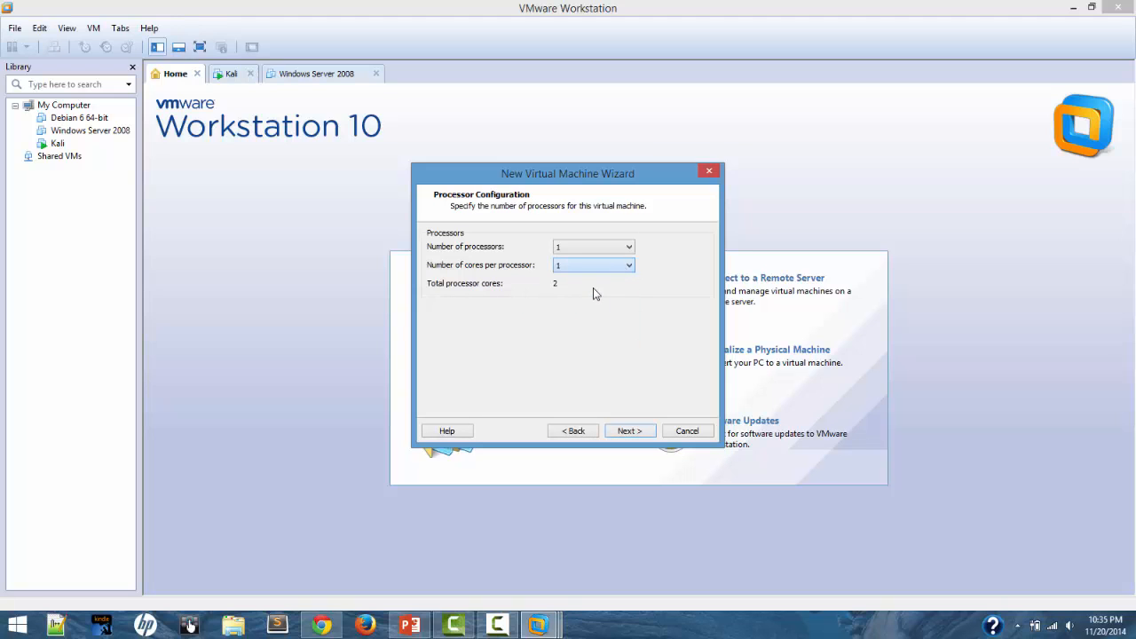
click(631, 432)
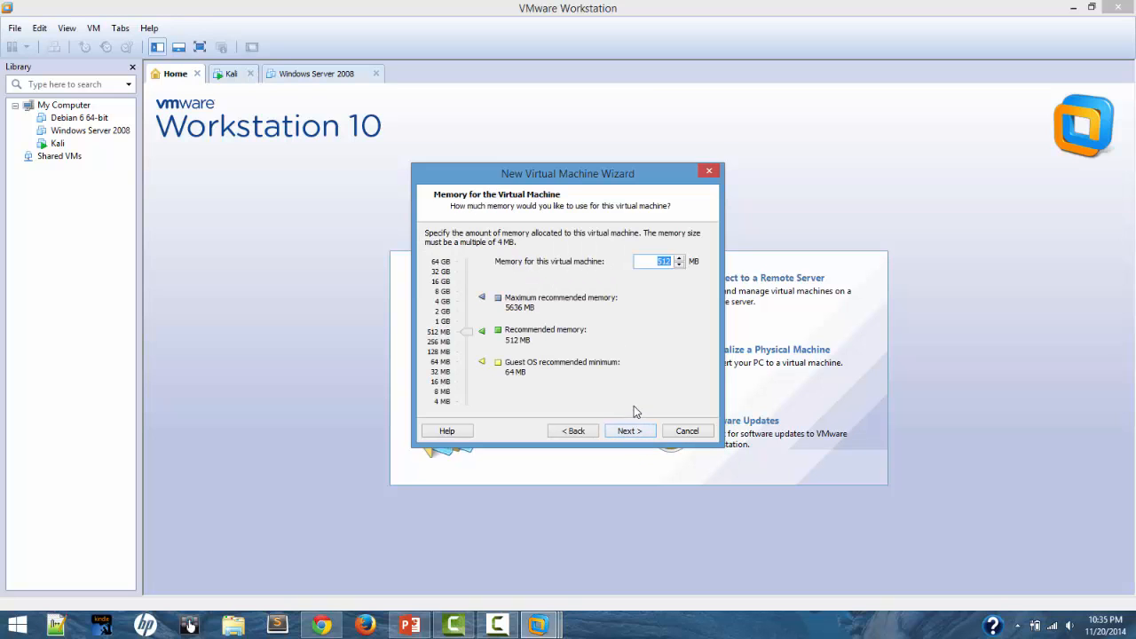
click(442, 312)
click(628, 432)
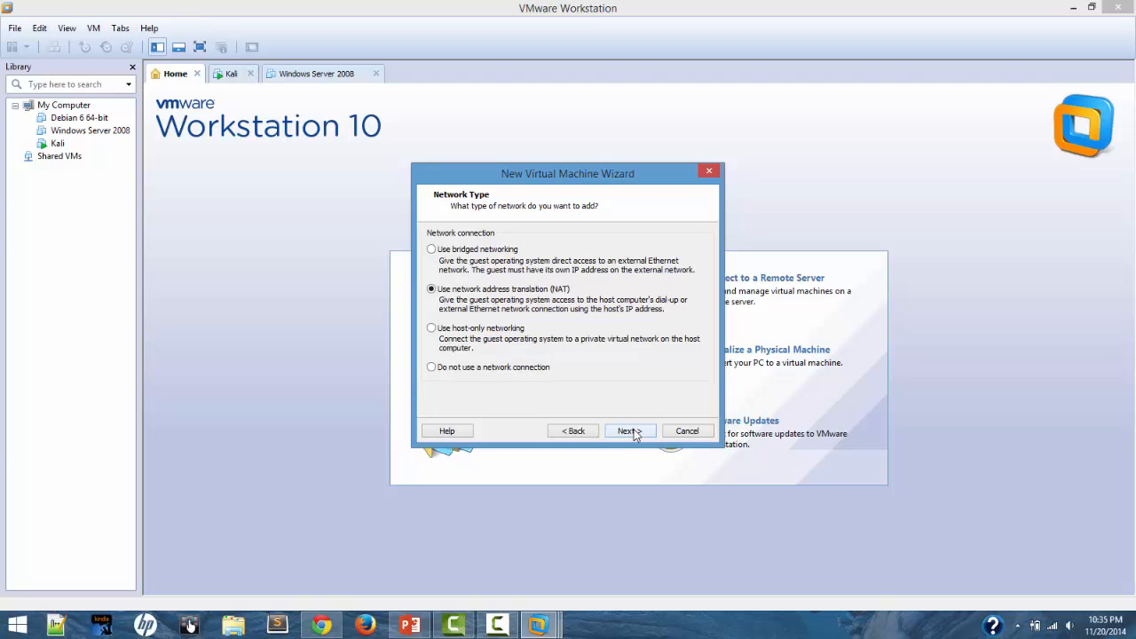
Accept NAT networking, the default I/O controller and a new 20 GB SCSI virtual disk split into multiple files
click(637, 432)
click(635, 432)
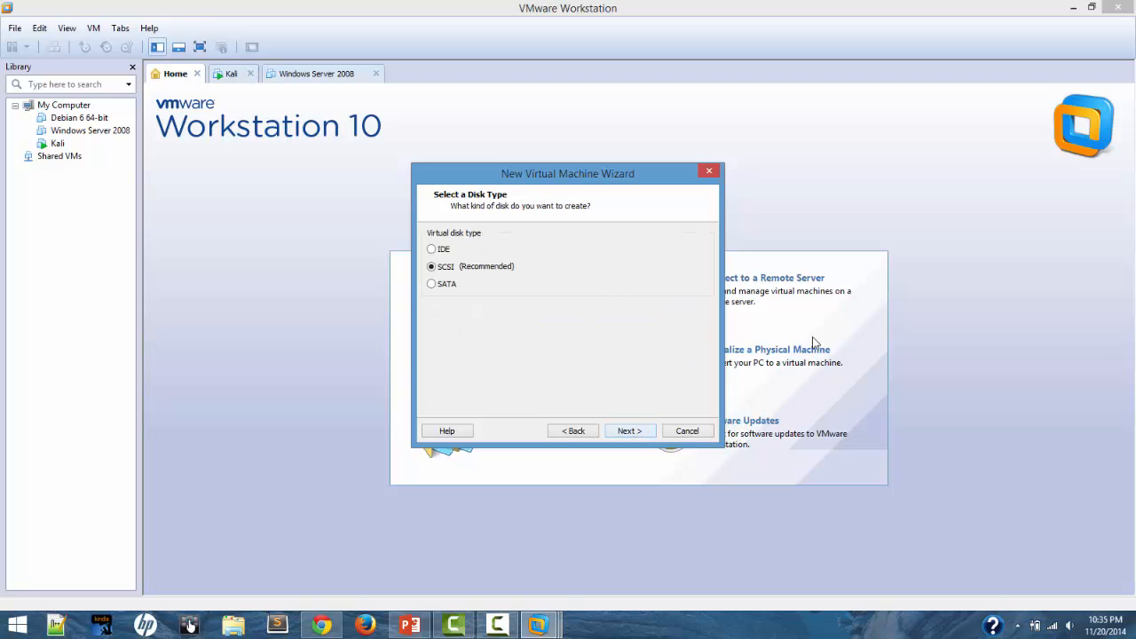
click(630, 431)
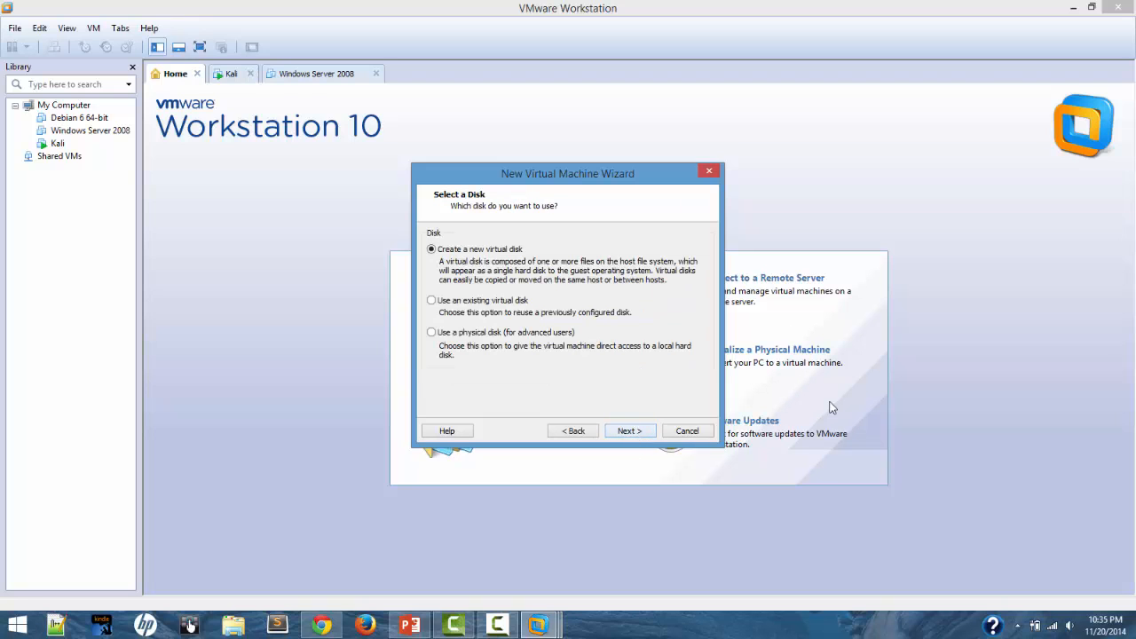
click(631, 433)
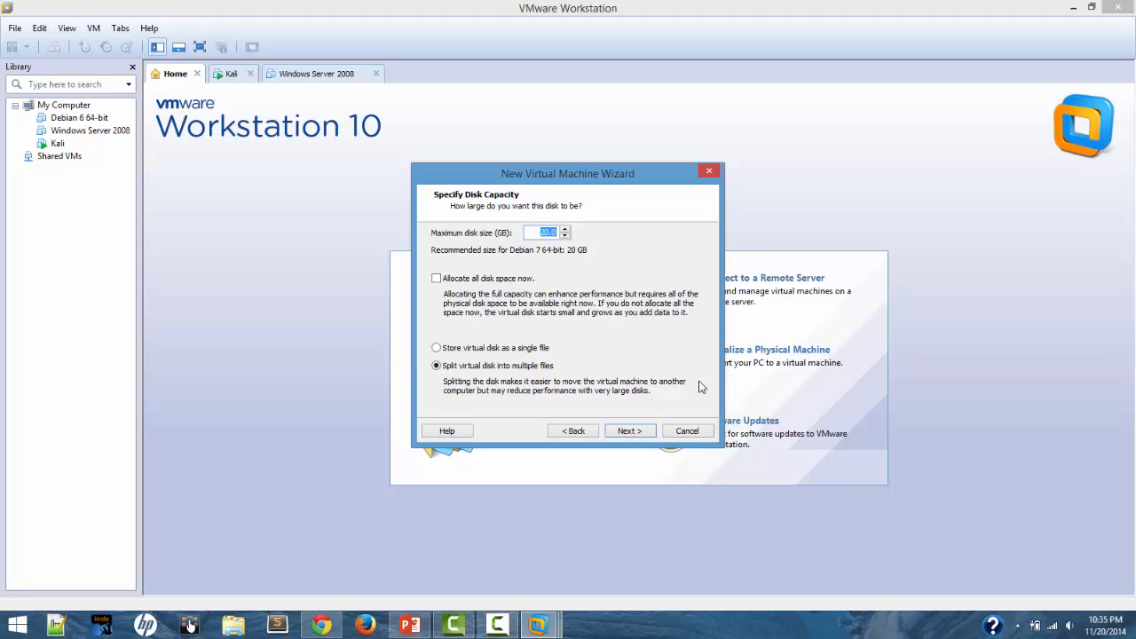
click(634, 433)
click(630, 430)
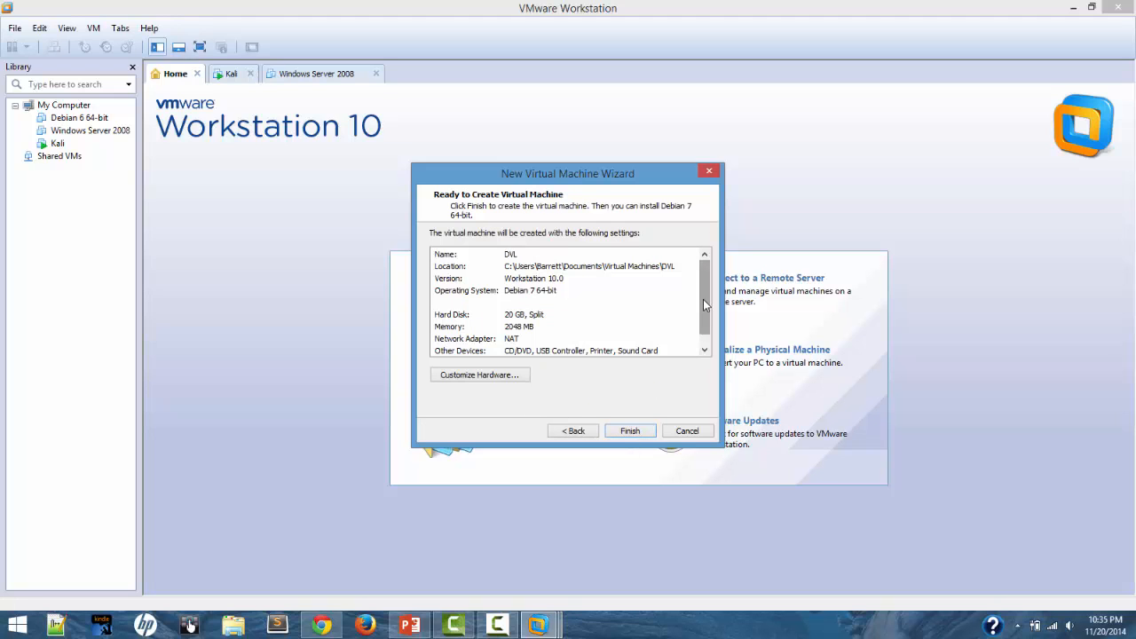
Review the settings summary, finish creating the DVL virtual machine and power it on
drag(703, 299, 704, 261)
click(630, 431)
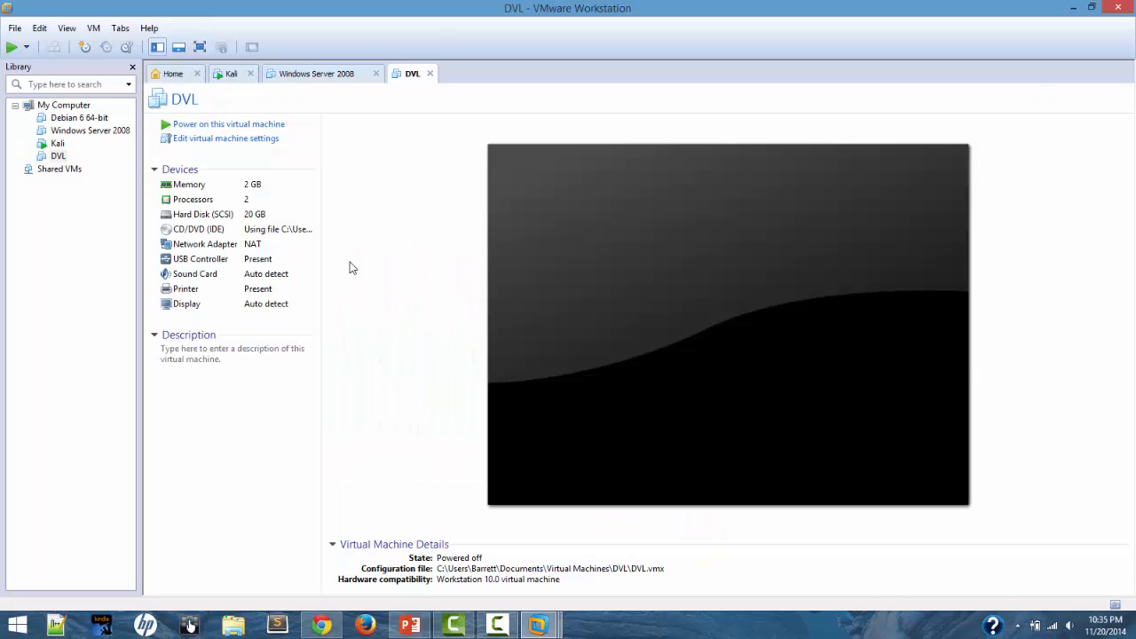
click(209, 125)
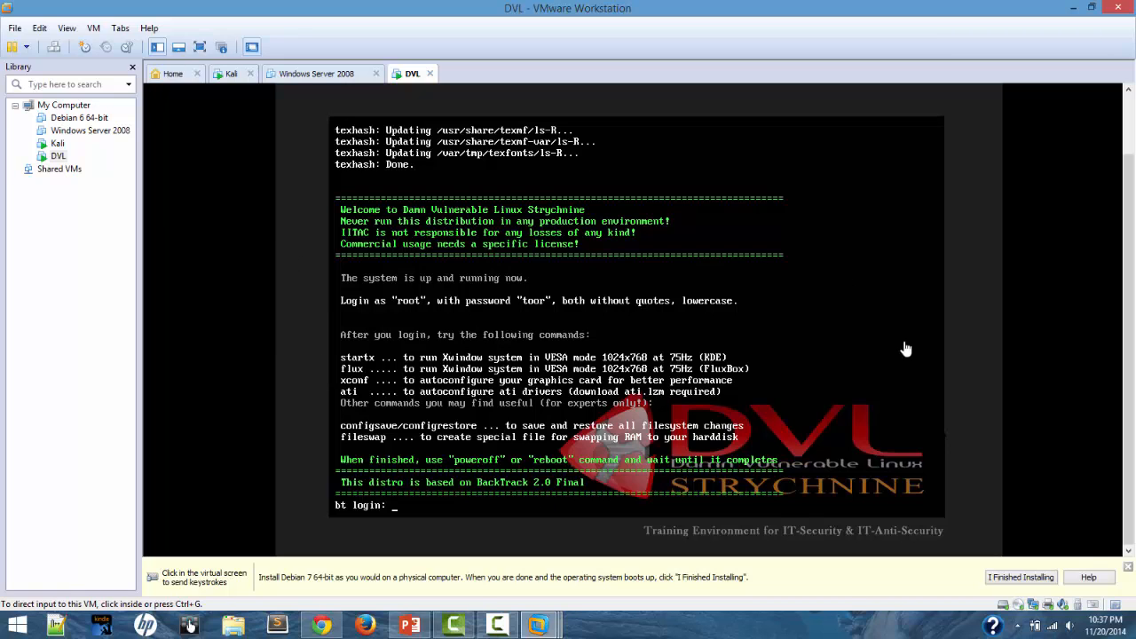
Check the running Kali machine, return to DVL and look over its welcome and login screen
click(233, 74)
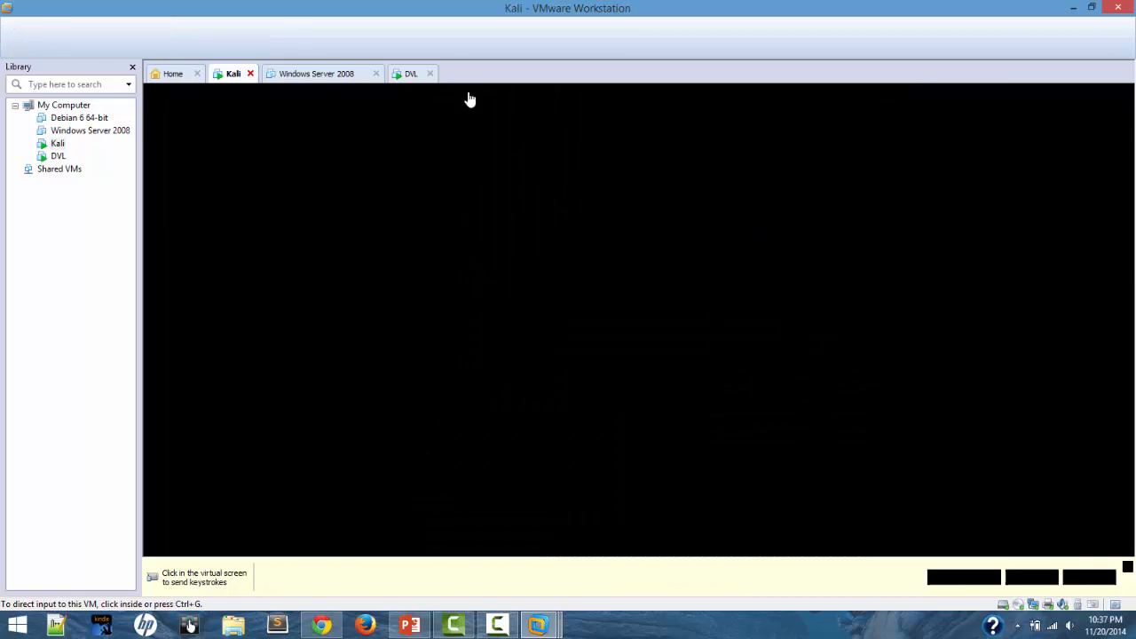
click(410, 75)
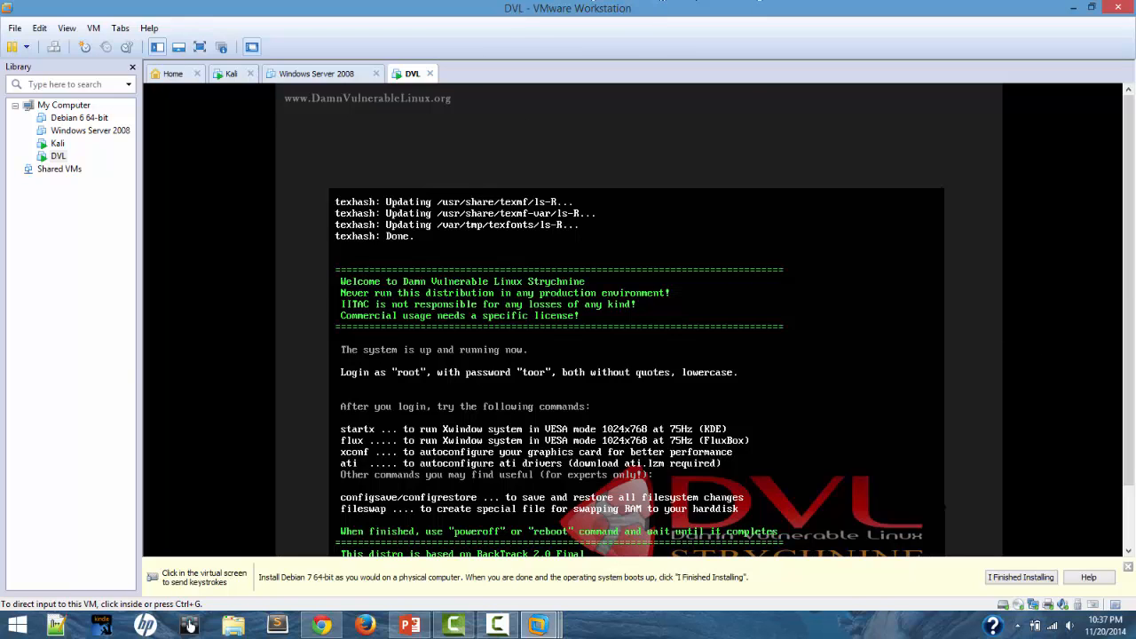
scroll(1125, 271, down, 2)
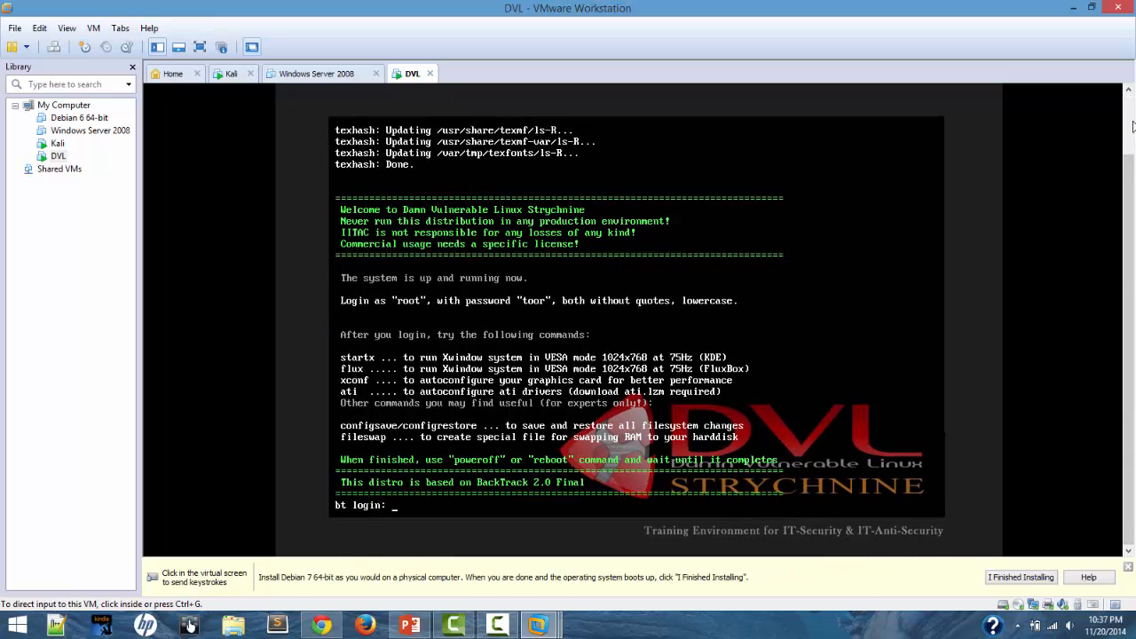
scroll(1124, 231, up, 2)
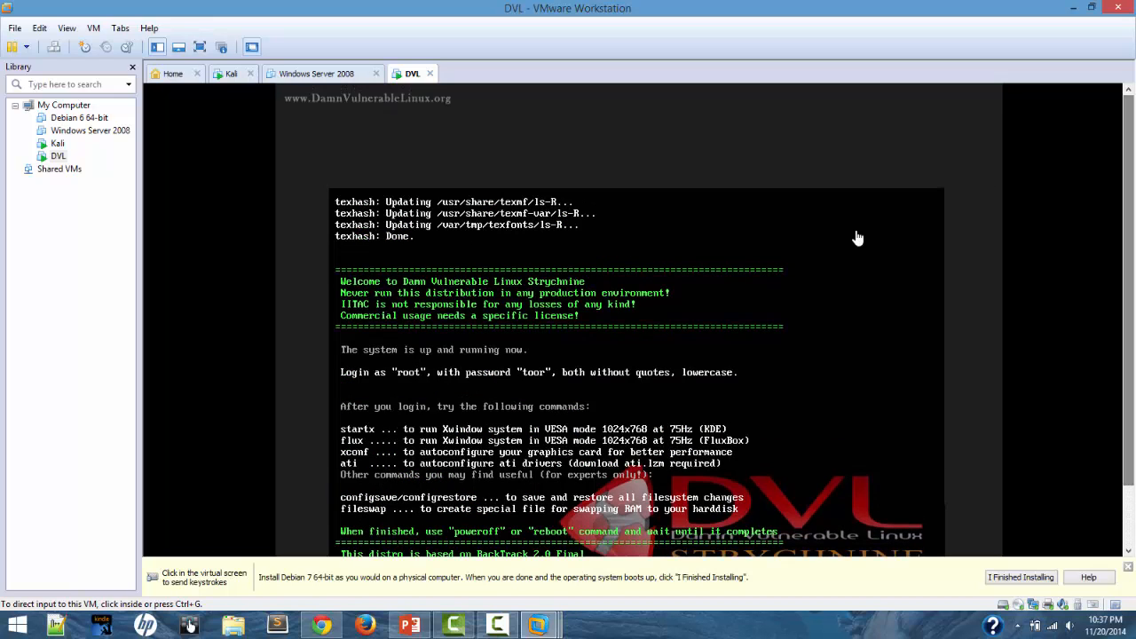